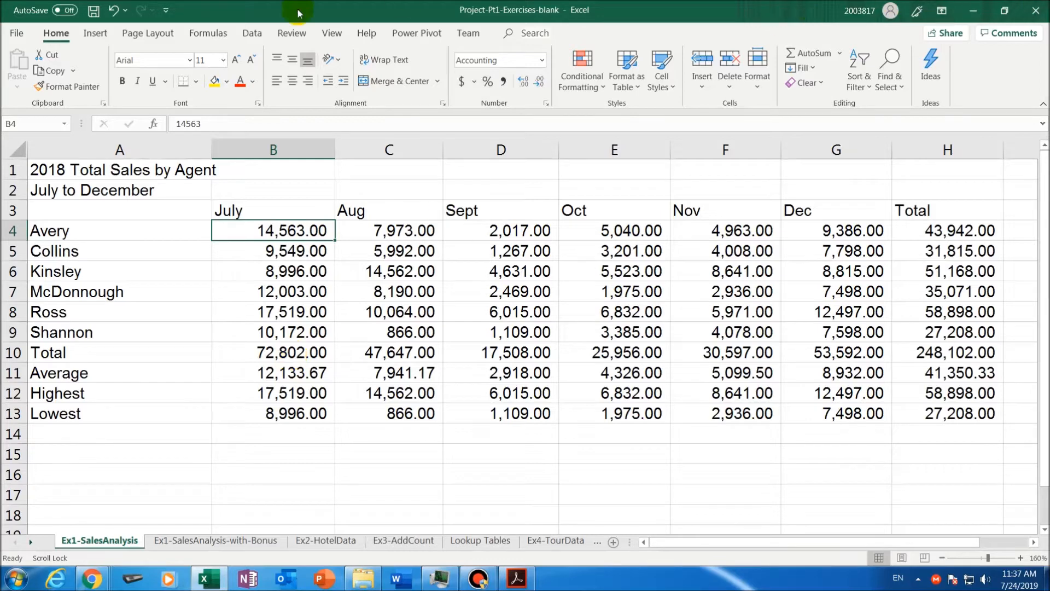
Merge and center the title across A1:H1 and set its font size to 22
click(60, 169)
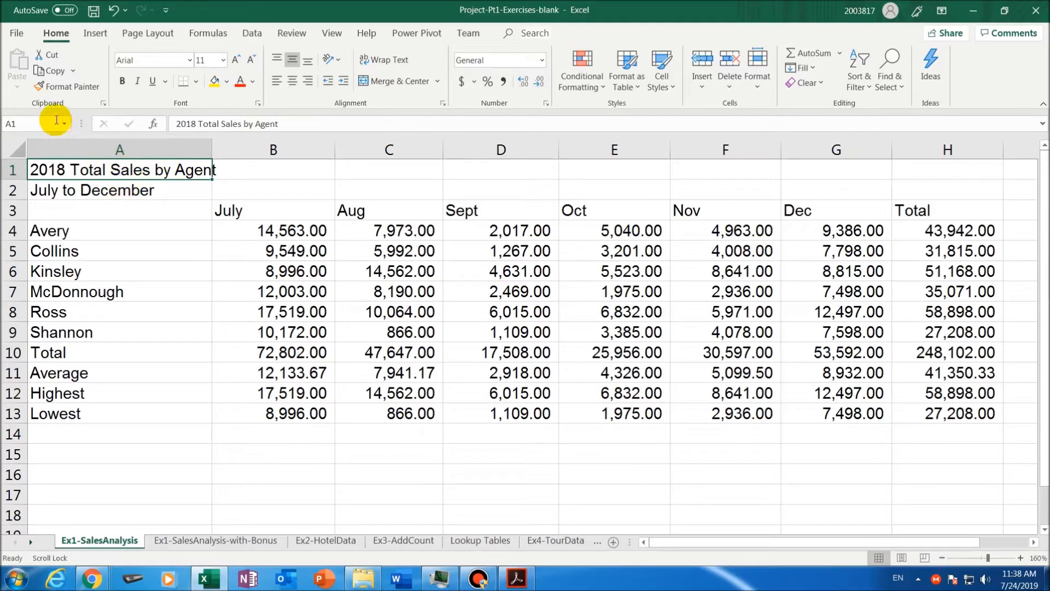
drag(69, 170, 933, 172)
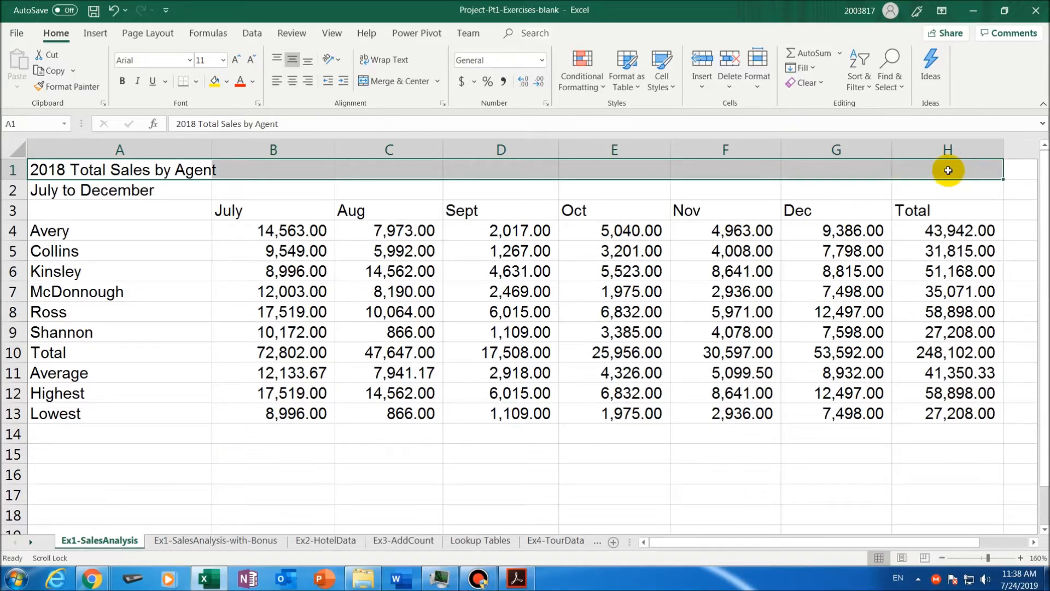
click(411, 82)
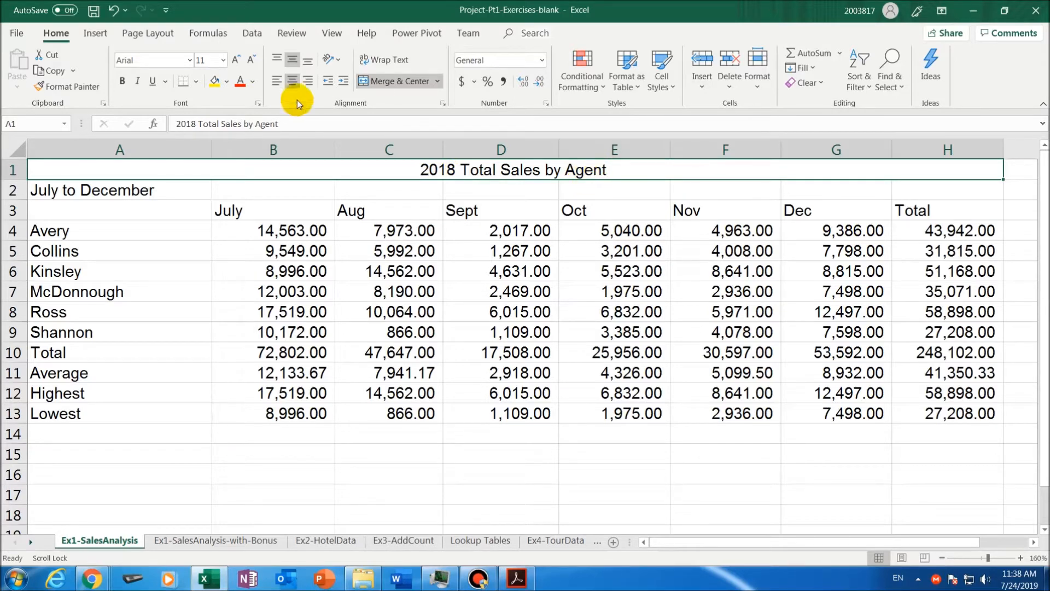
click(223, 61)
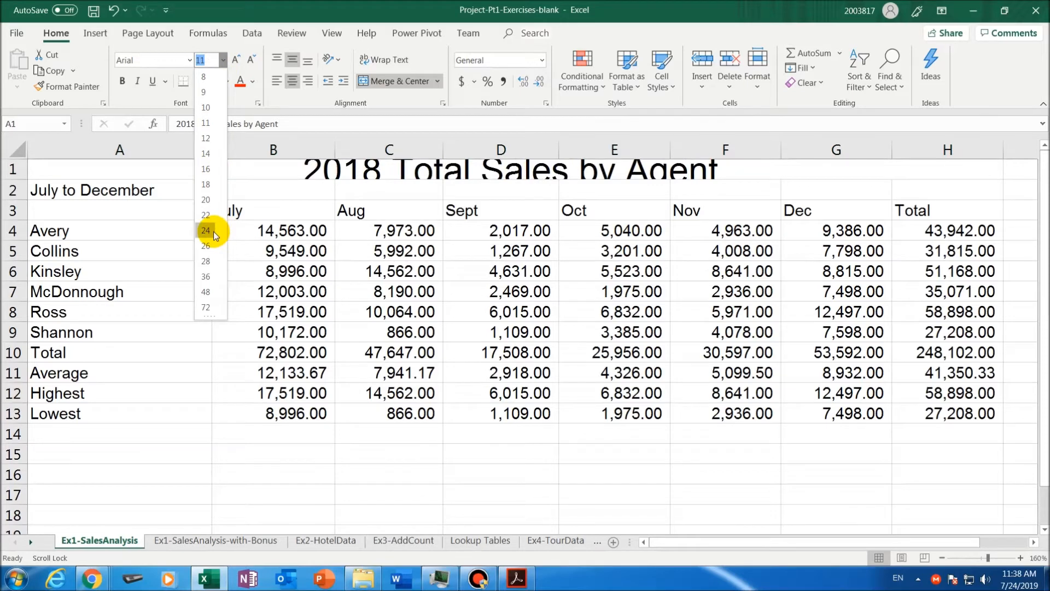
click(211, 216)
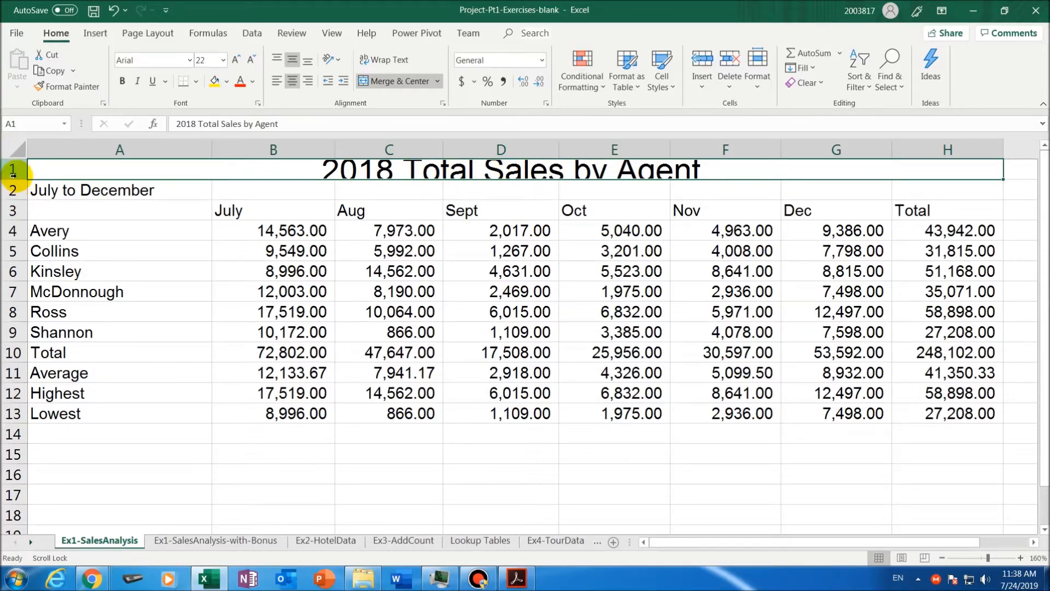
Increase the height of row 1 to 29.5 so the enlarged title fits
drag(17, 179, 19, 202)
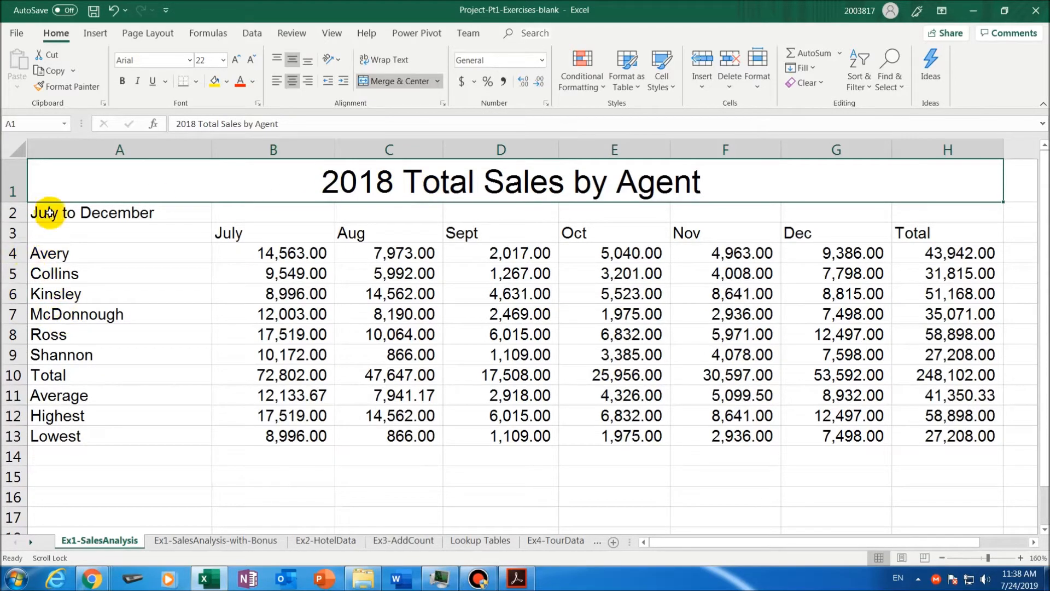
click(9, 170)
right_click(12, 171)
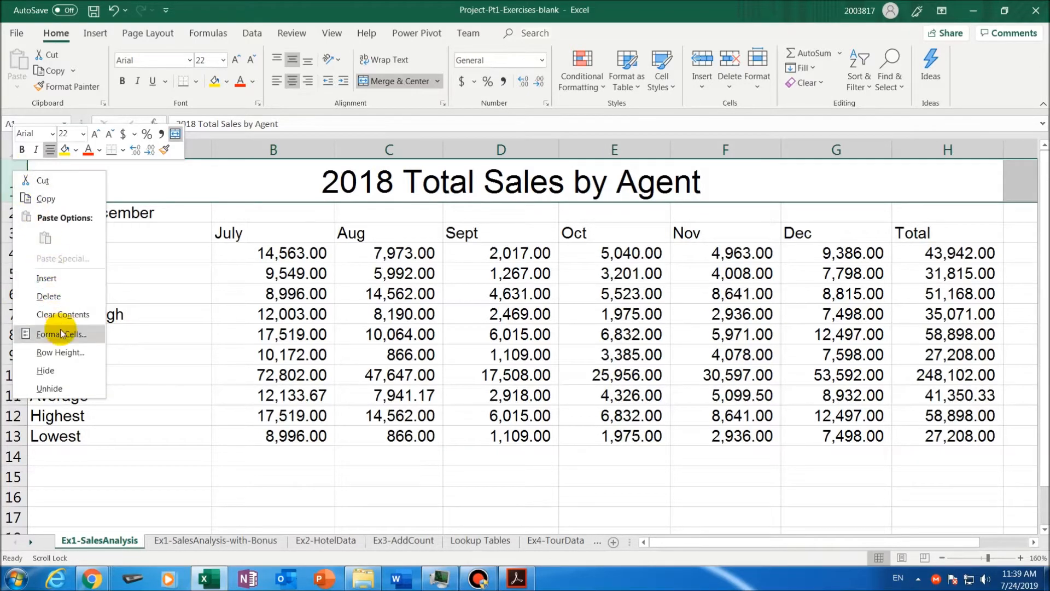
click(61, 352)
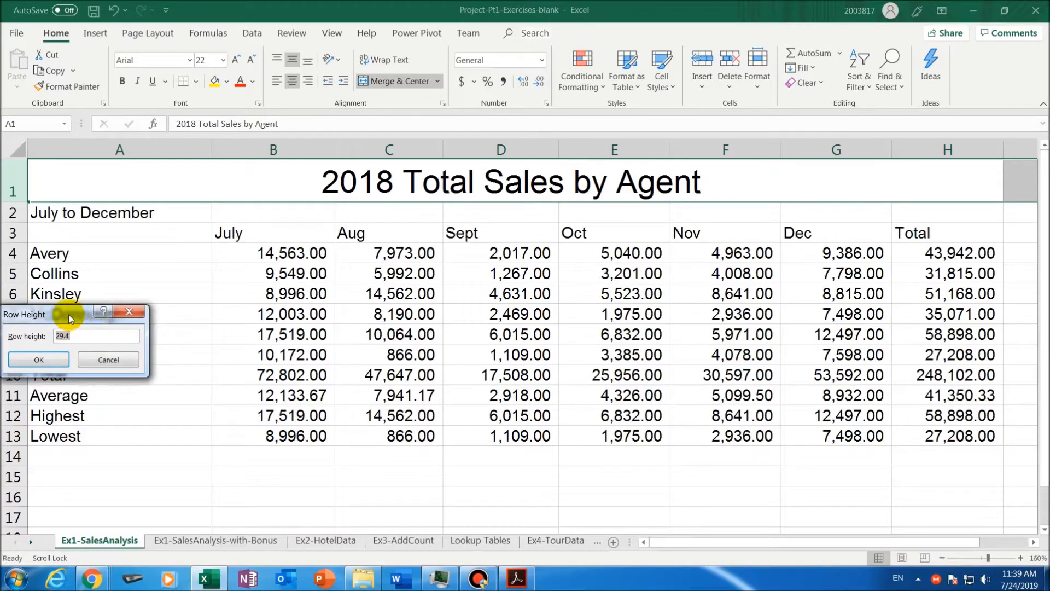
drag(68, 313, 349, 233)
click(376, 257)
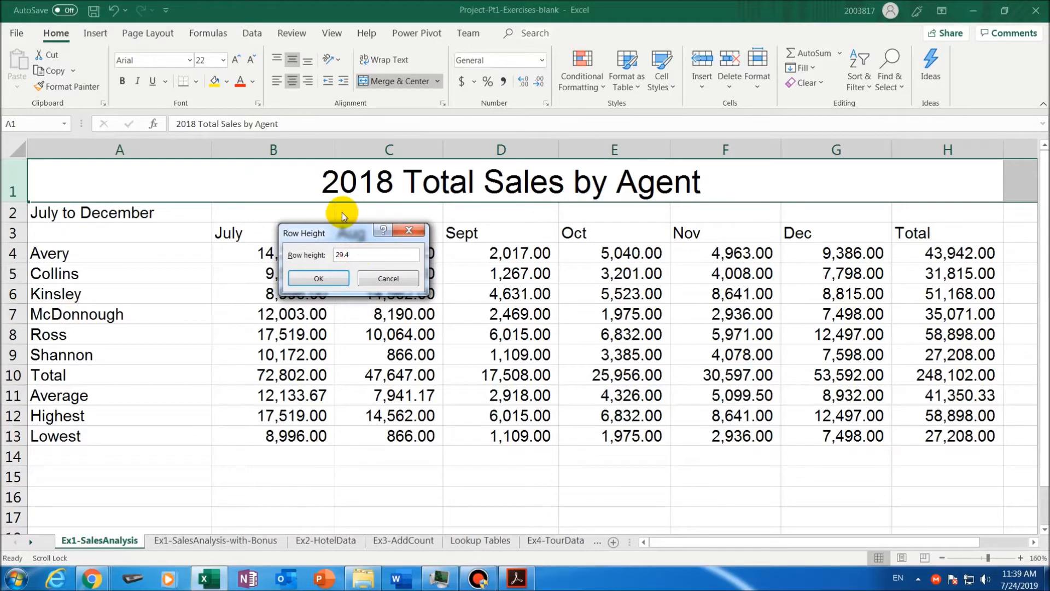
key(BackSpace)
text(5)
key(Return)
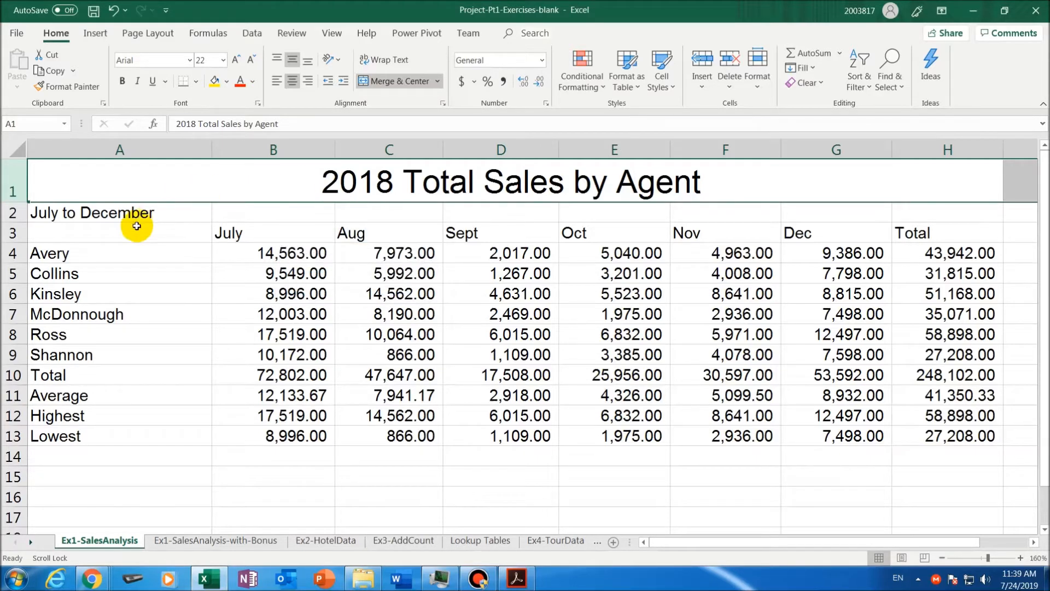
Merge and center the "July to December" subtitle across A2:H2 and set its font size to 24
click(66, 214)
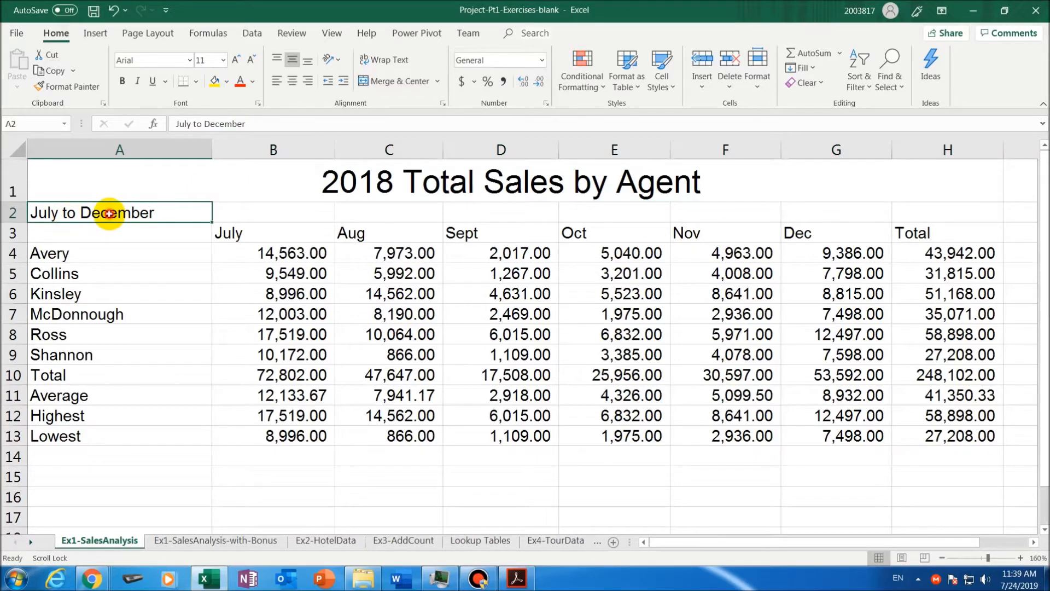
drag(109, 214, 909, 205)
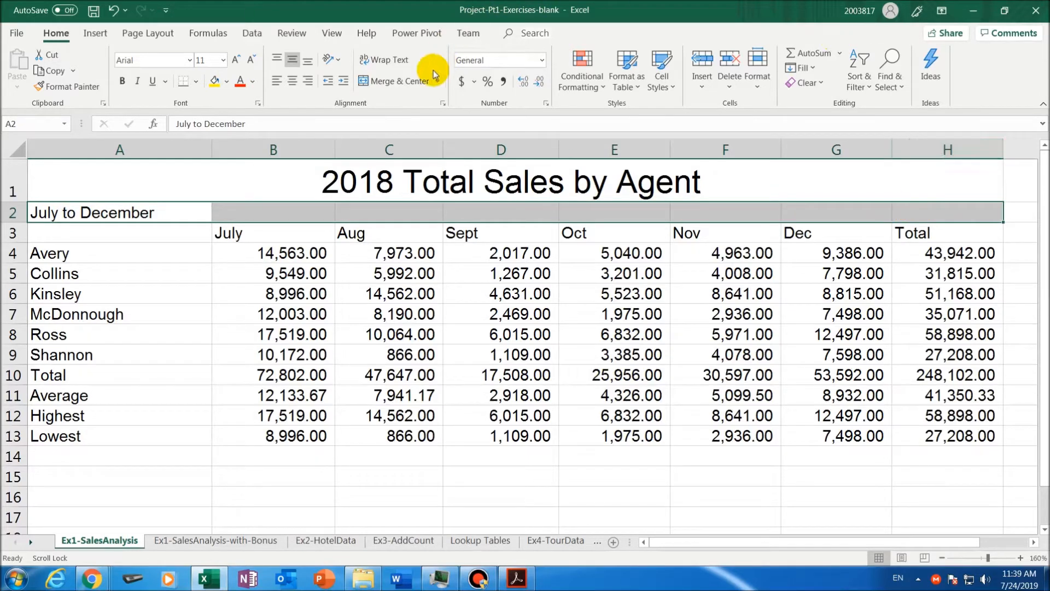
click(418, 82)
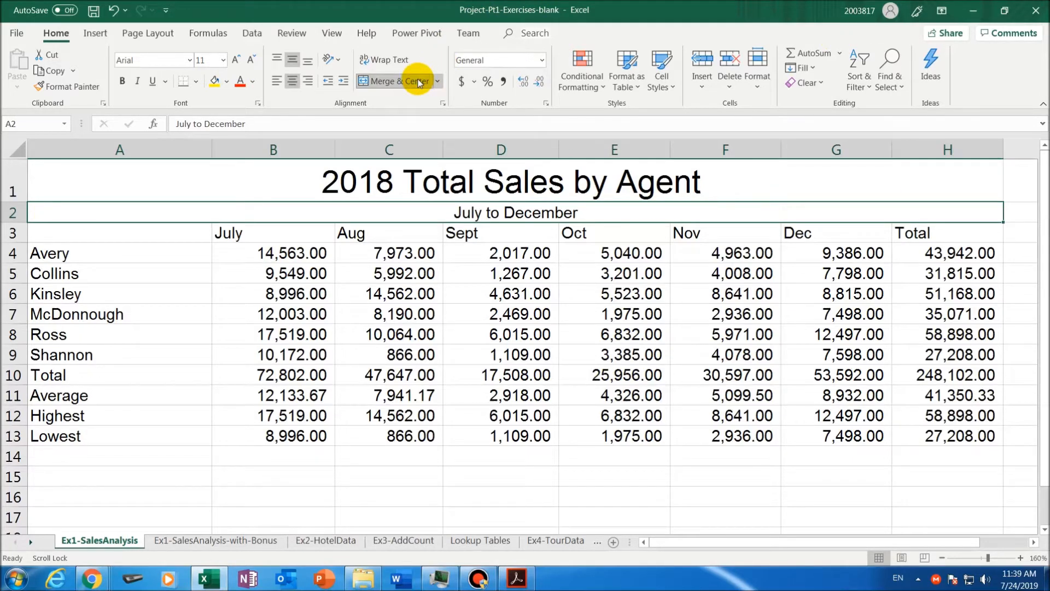
click(222, 60)
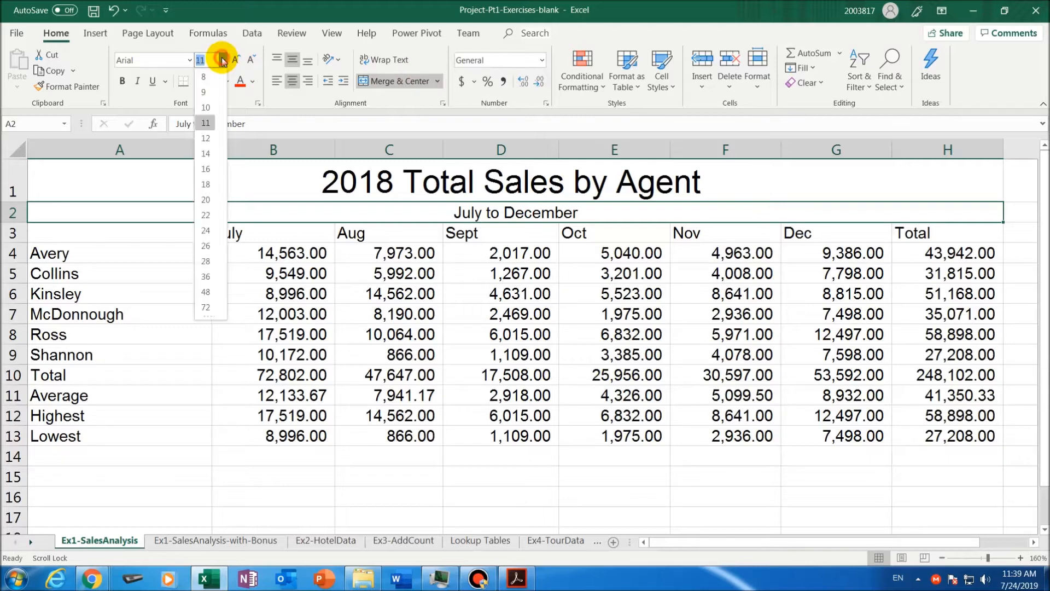
click(208, 230)
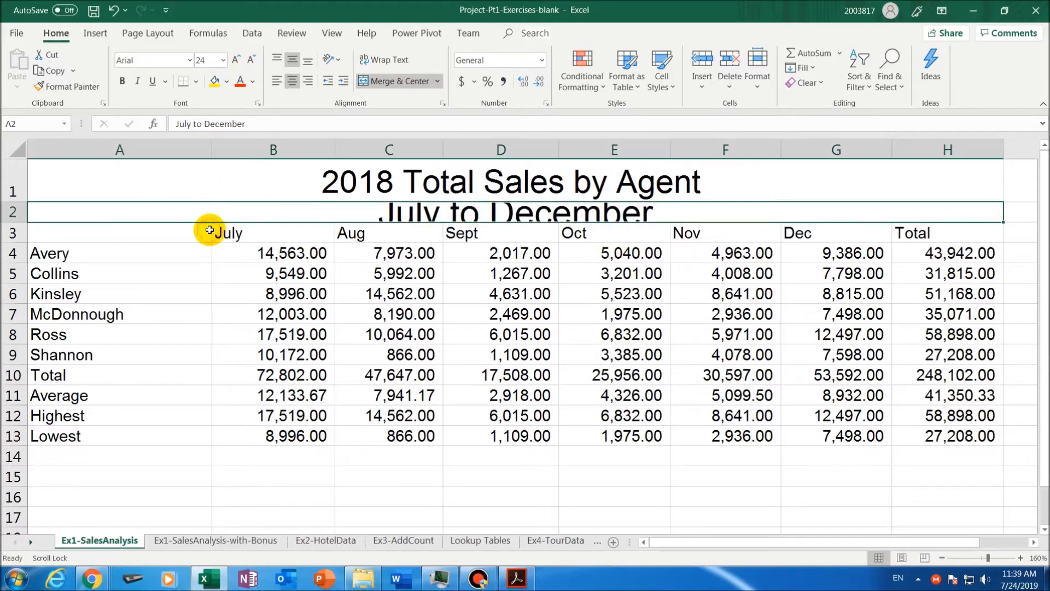
Increase the height of row 2 to match row 1 so the enlarged subtitle fits
click(16, 214)
right_click(18, 216)
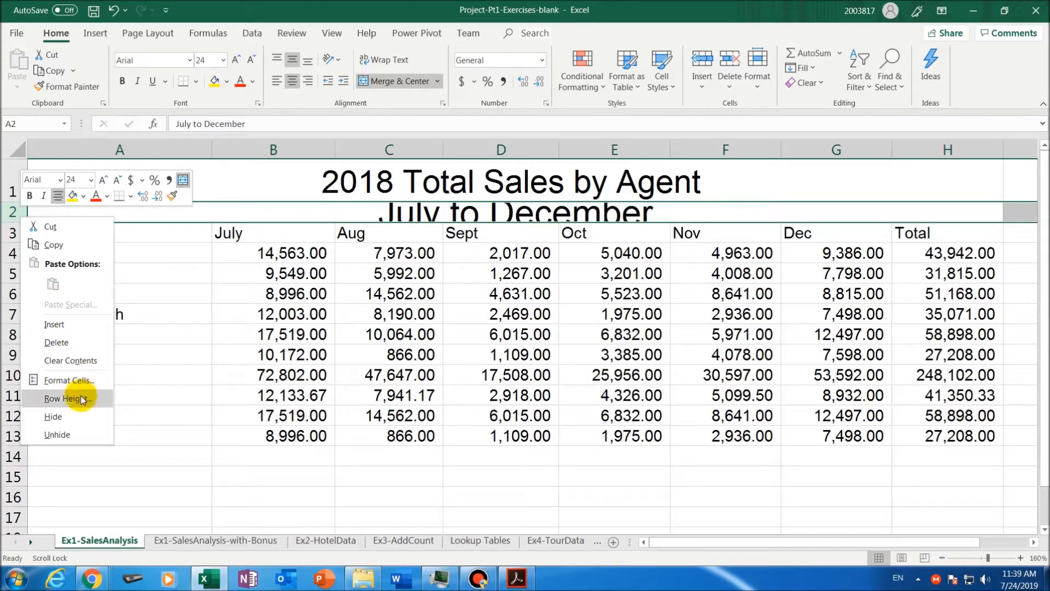
click(85, 398)
drag(81, 370, 625, 257)
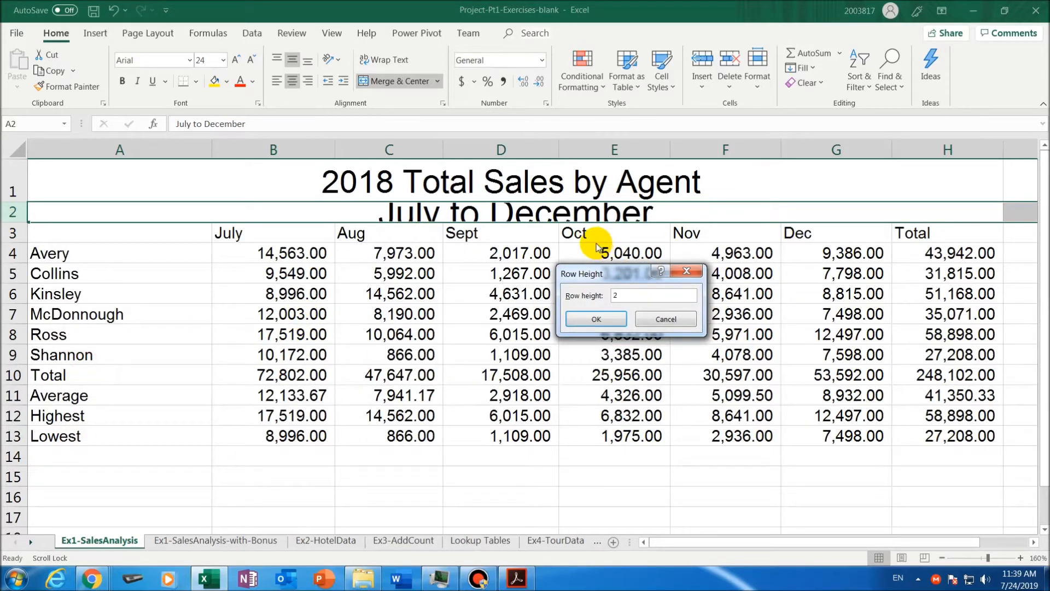
key(Return)
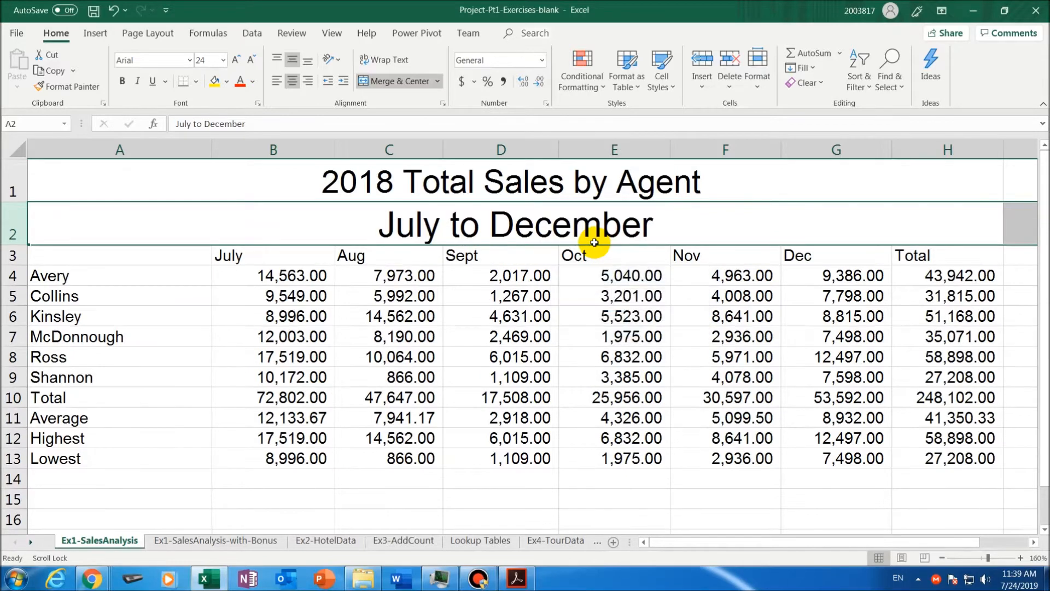
Set the "July to December" subtitle's font size to 22 to match the title above it
click(481, 189)
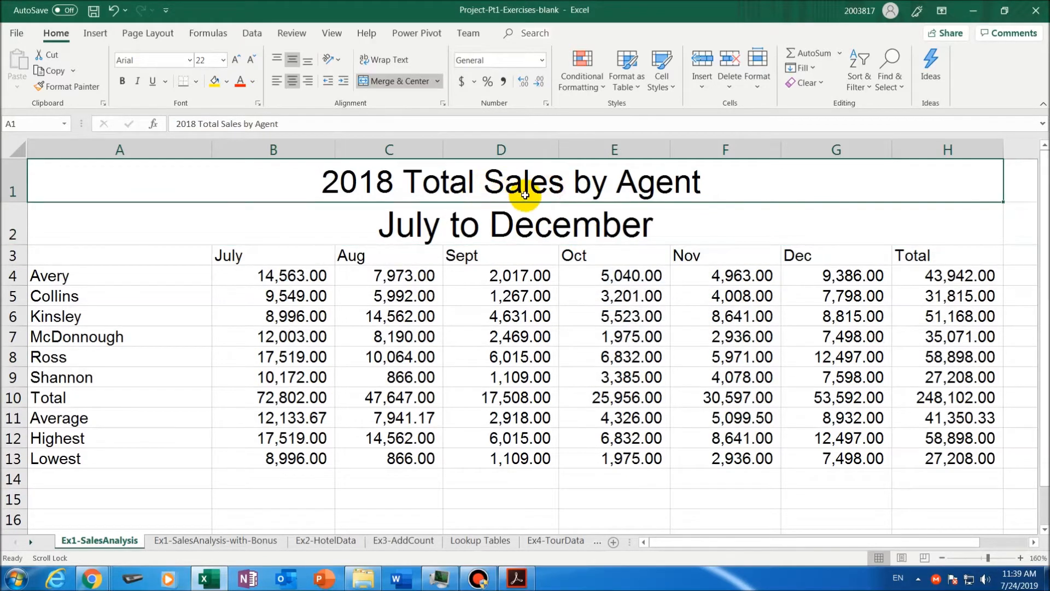
click(530, 212)
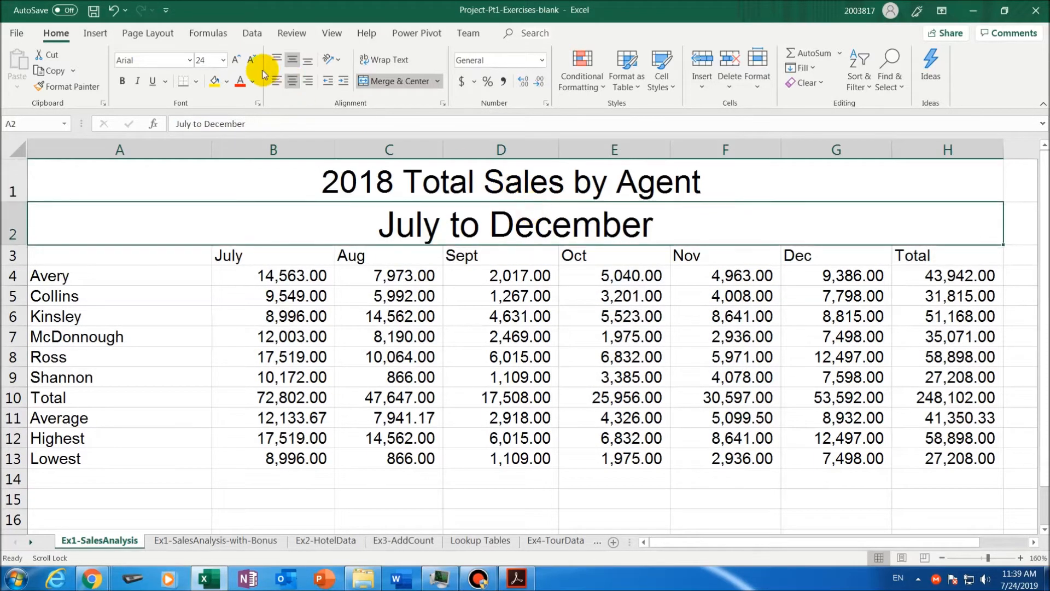
click(222, 60)
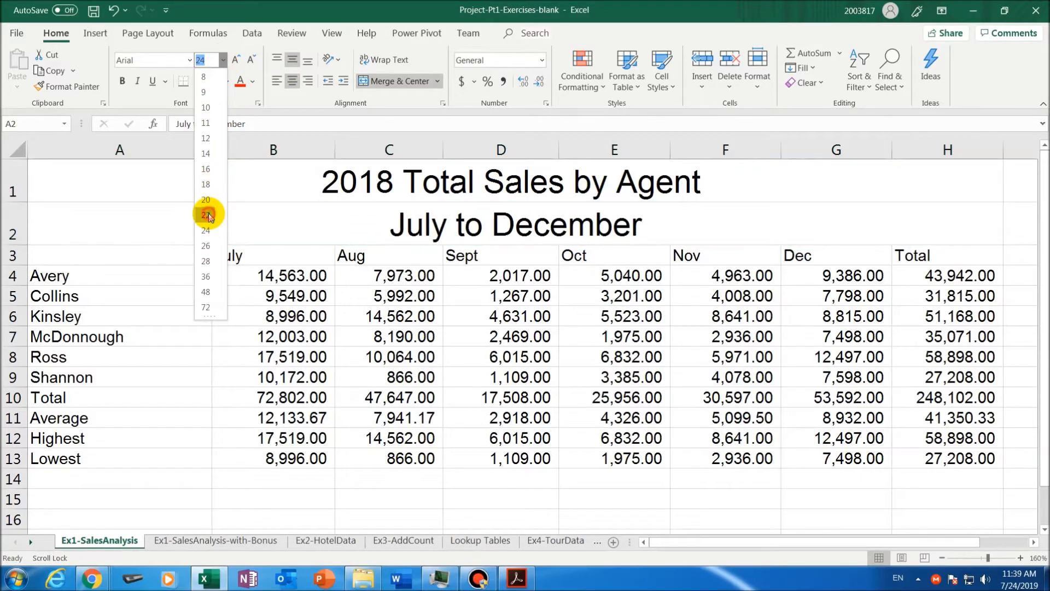
click(206, 214)
Check the heading color in Ex1-SalesAnalysis.pdf in Acrobat, and fill both title rows in Excel with the lightest theme green
click(433, 190)
drag(434, 191, 436, 216)
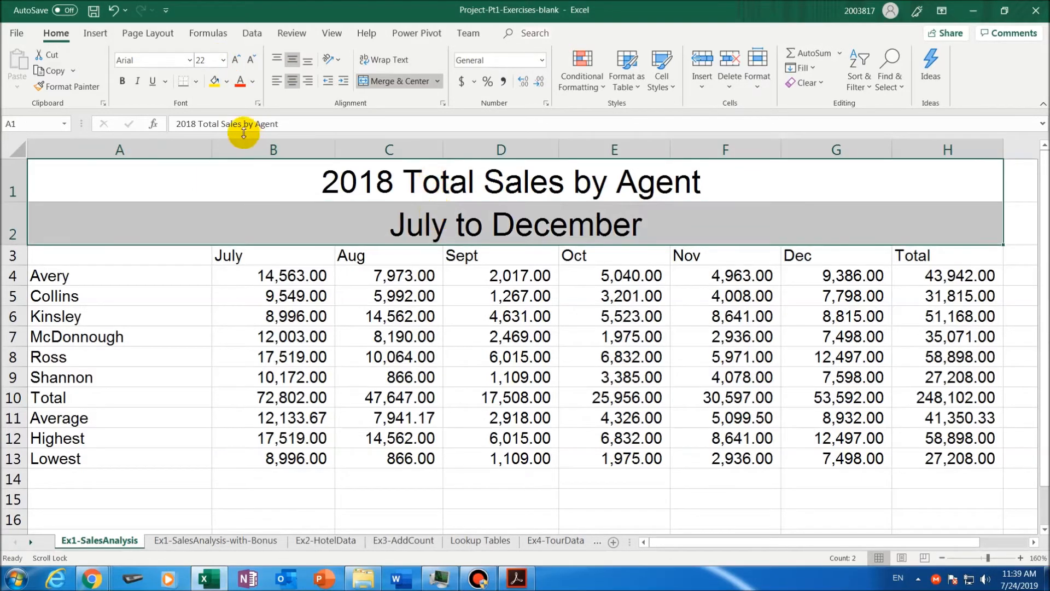
click(228, 79)
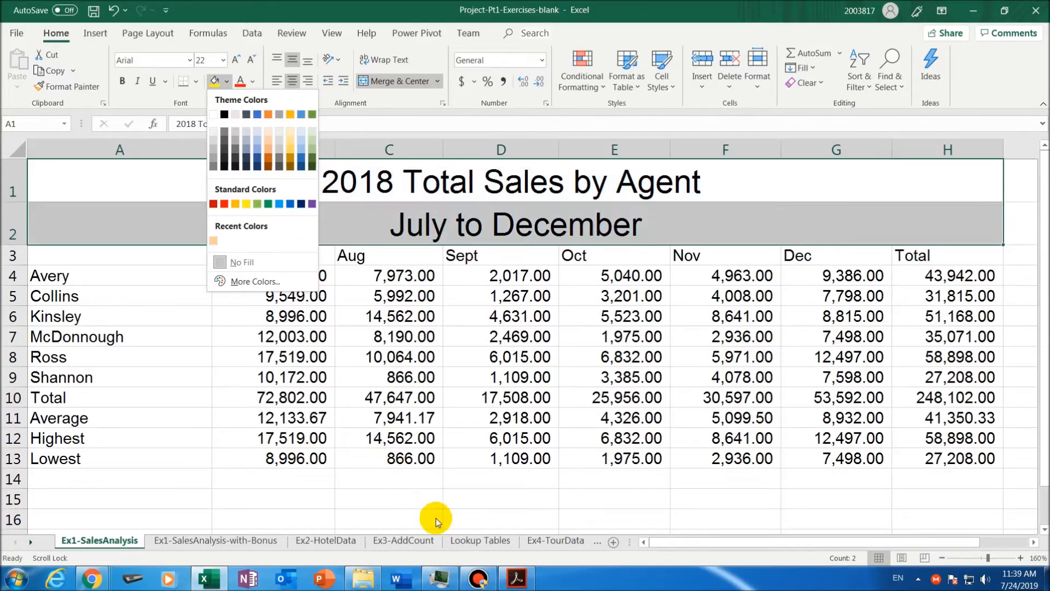
click(517, 576)
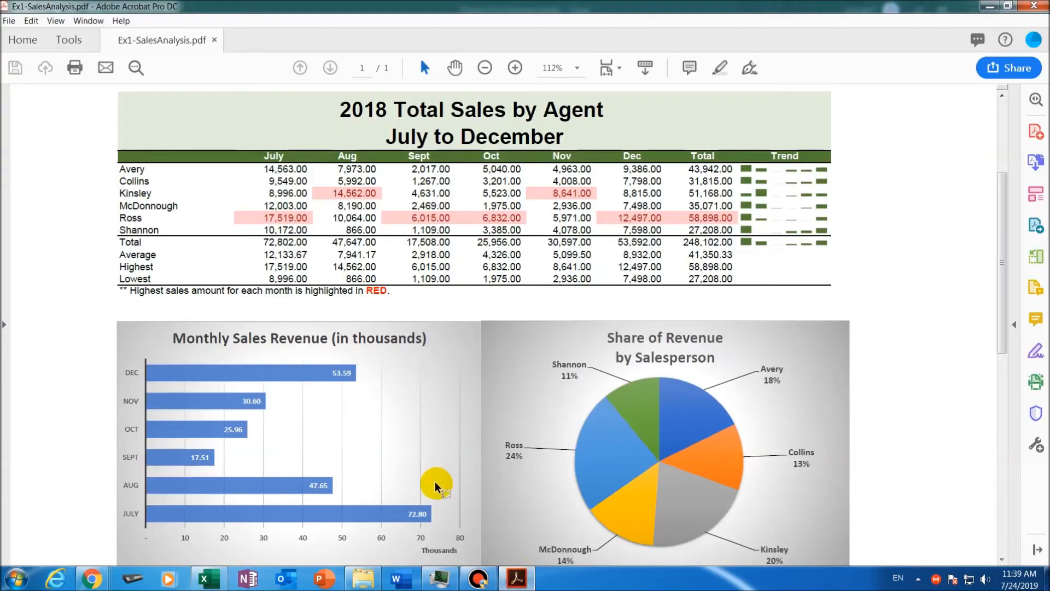
click(209, 580)
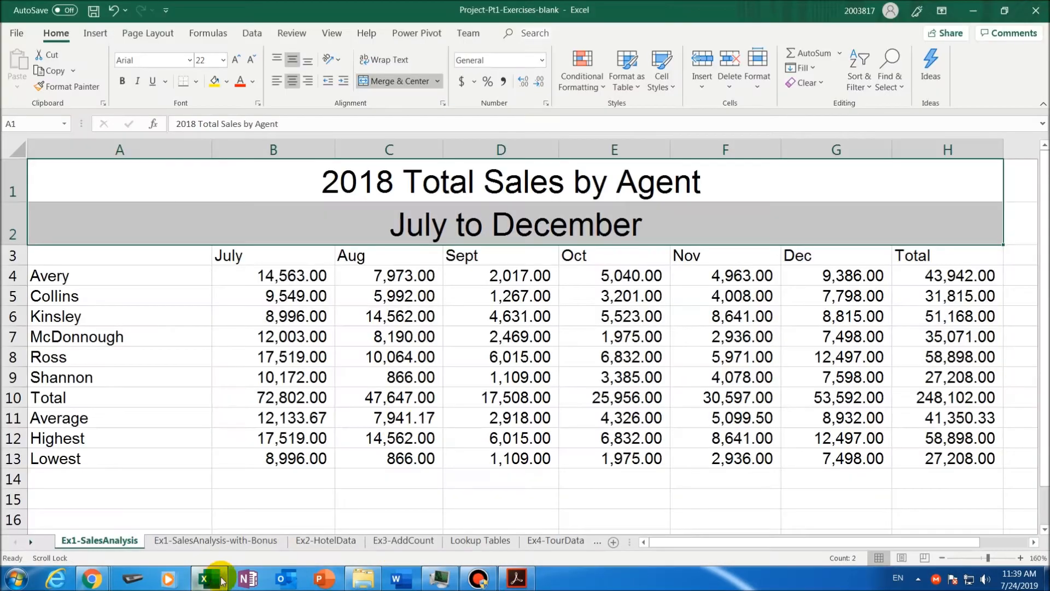
click(393, 199)
drag(392, 199, 394, 213)
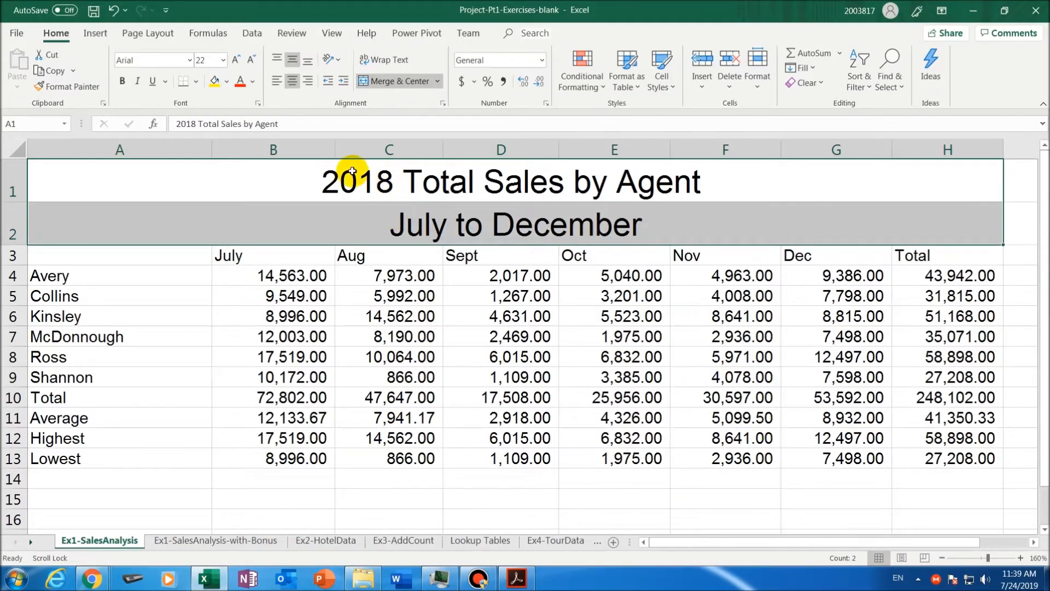
click(227, 82)
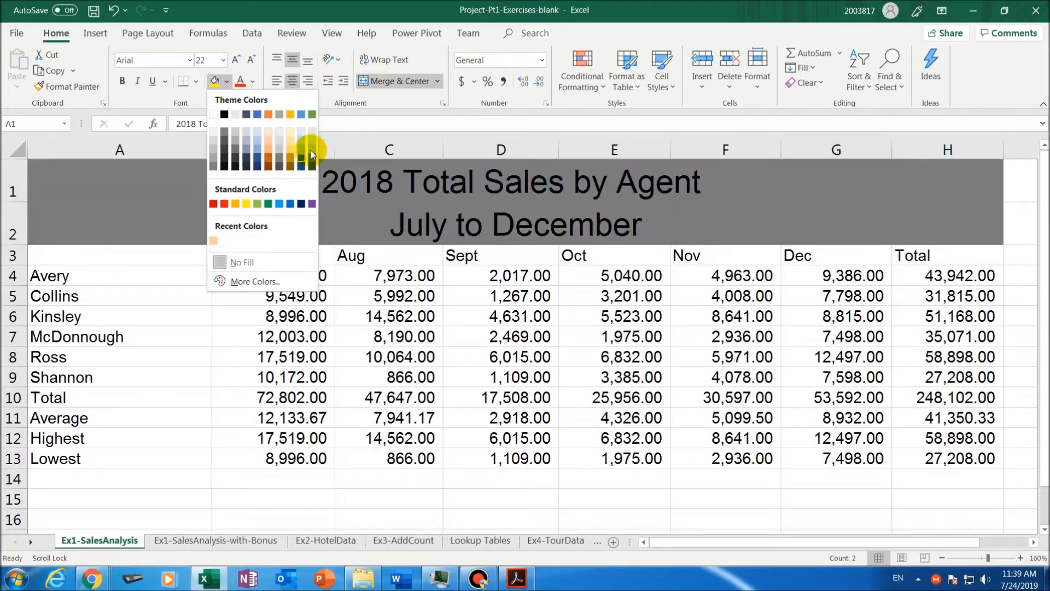
click(314, 130)
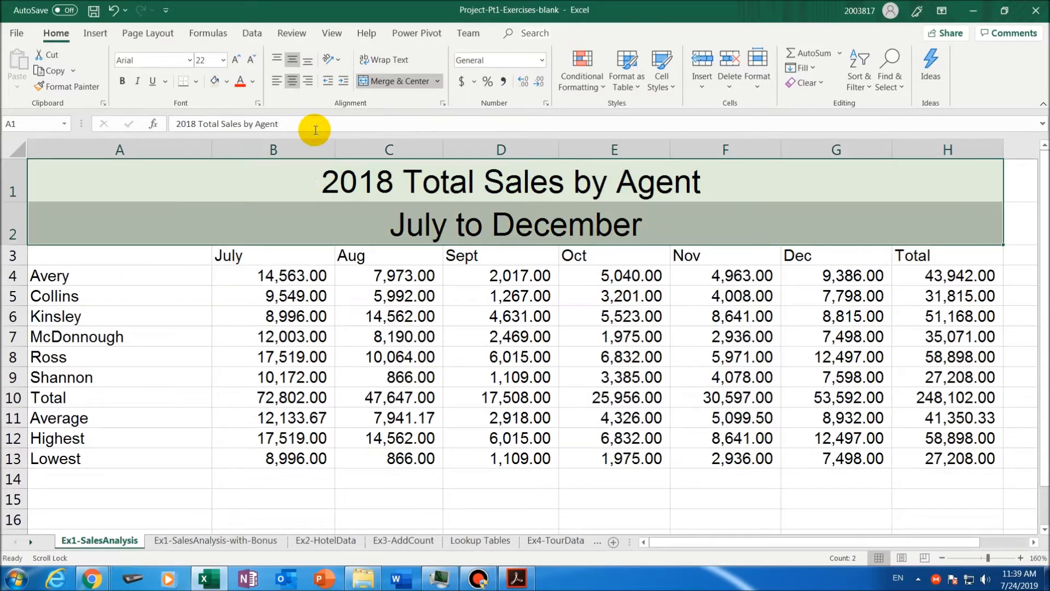
Make the text in both title rows bold
click(276, 295)
drag(489, 196, 499, 225)
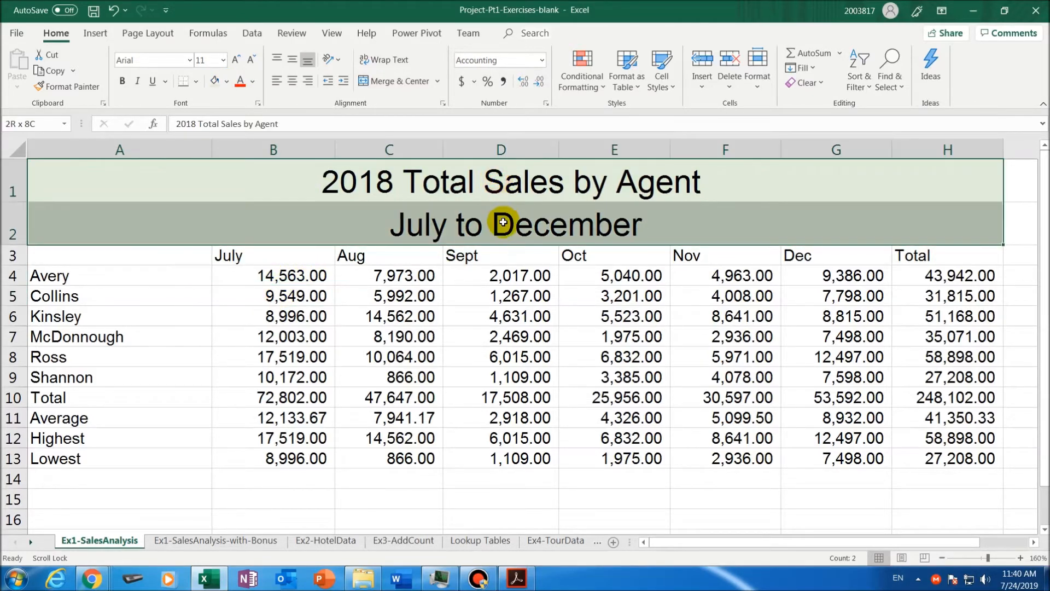
click(123, 81)
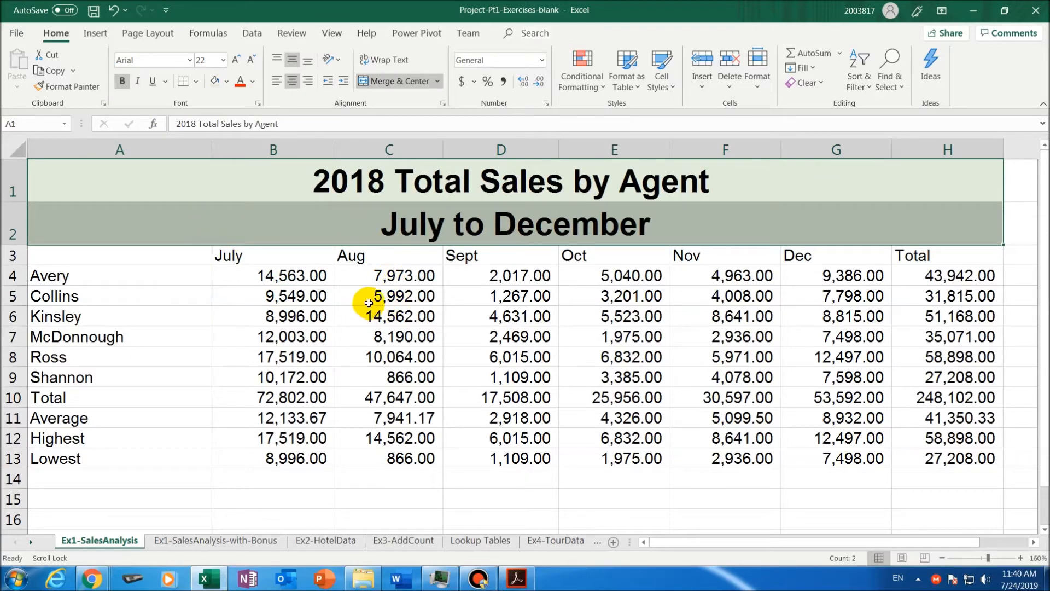
Fill the column header row A3:H3 with the darkest theme green and set its font color to white
click(124, 254)
drag(123, 253, 958, 253)
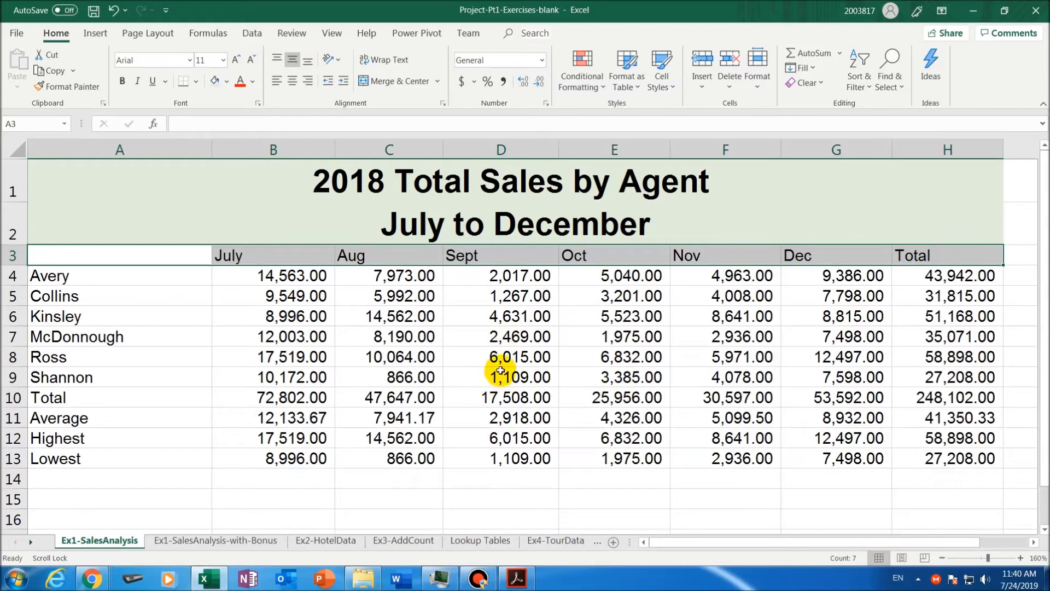
click(227, 87)
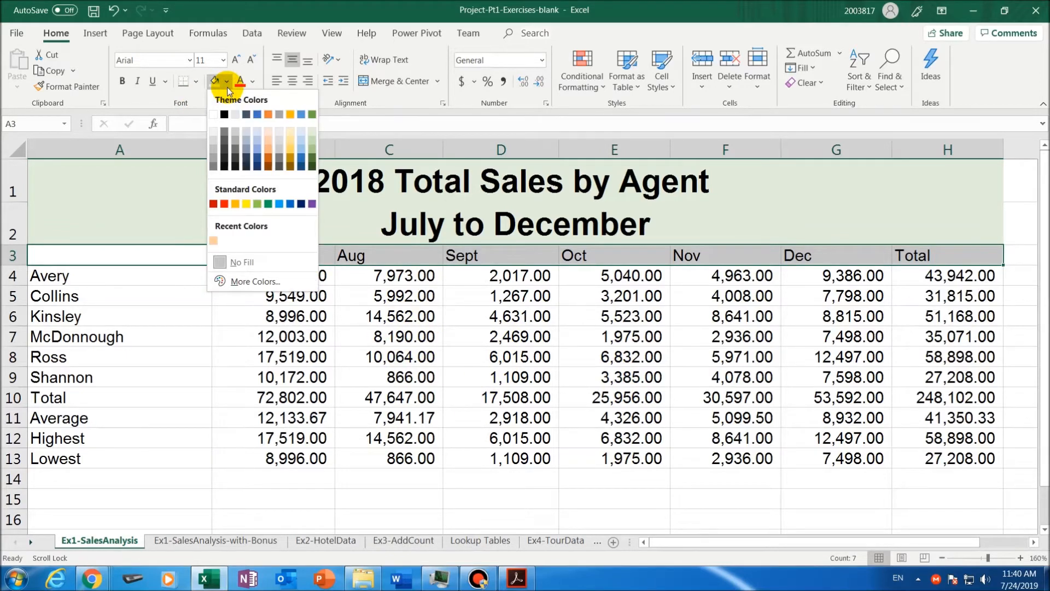
click(312, 166)
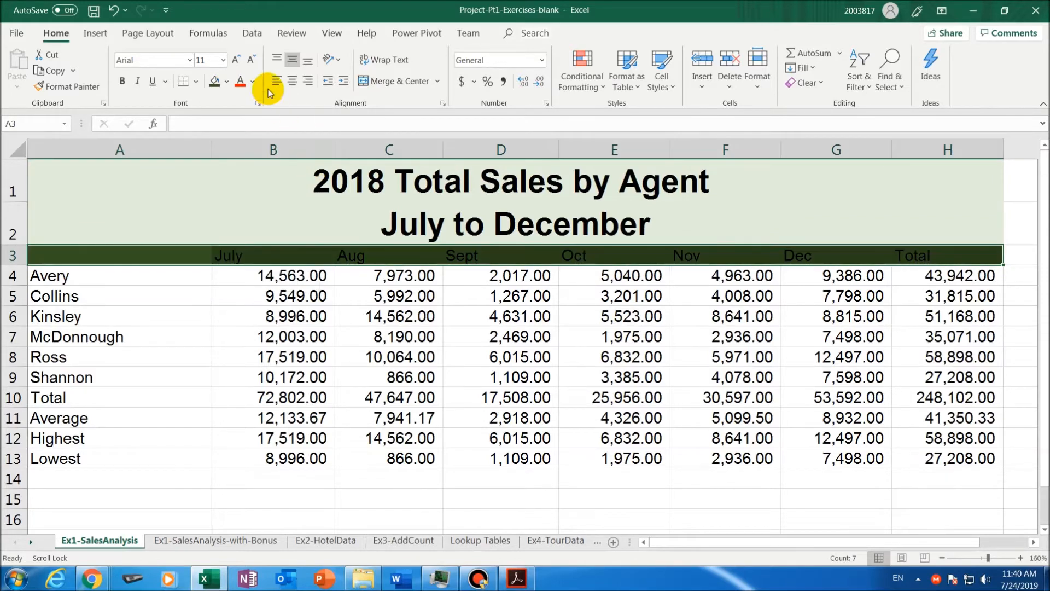
click(253, 83)
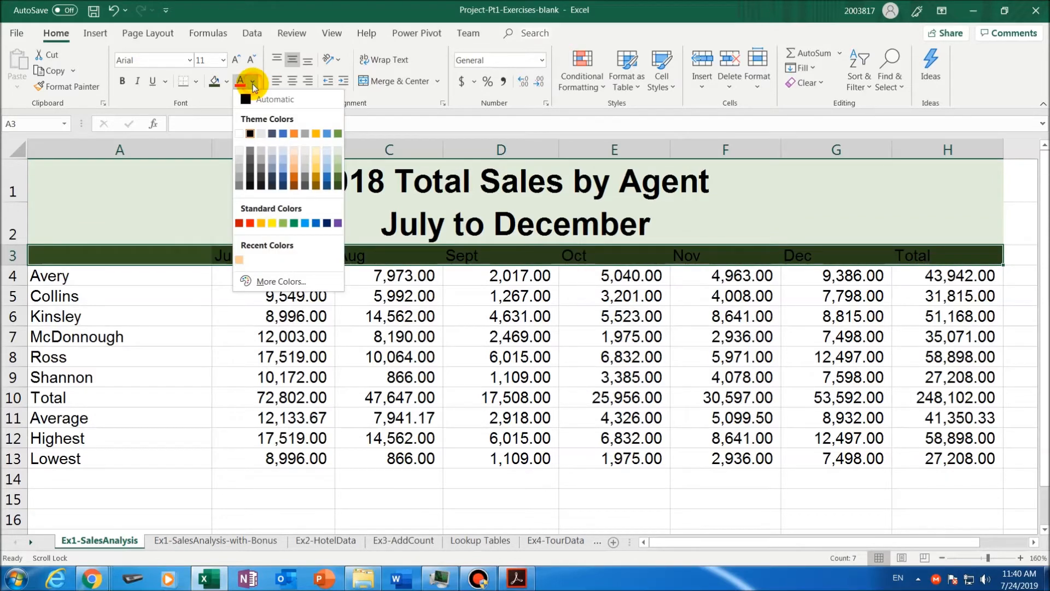
click(241, 133)
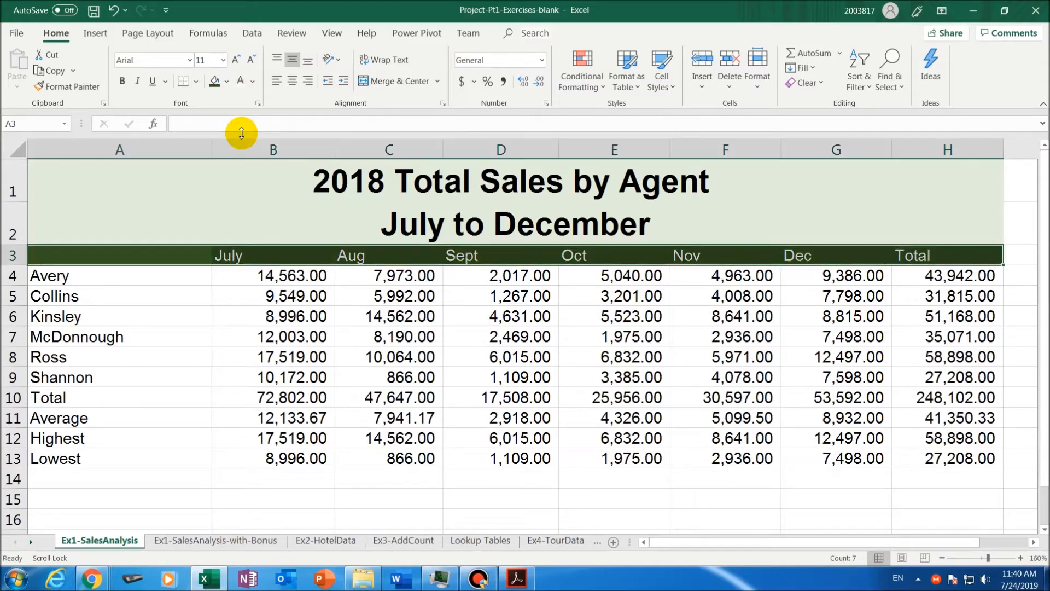
Make the text in the column header row A3:H3 bold
click(124, 81)
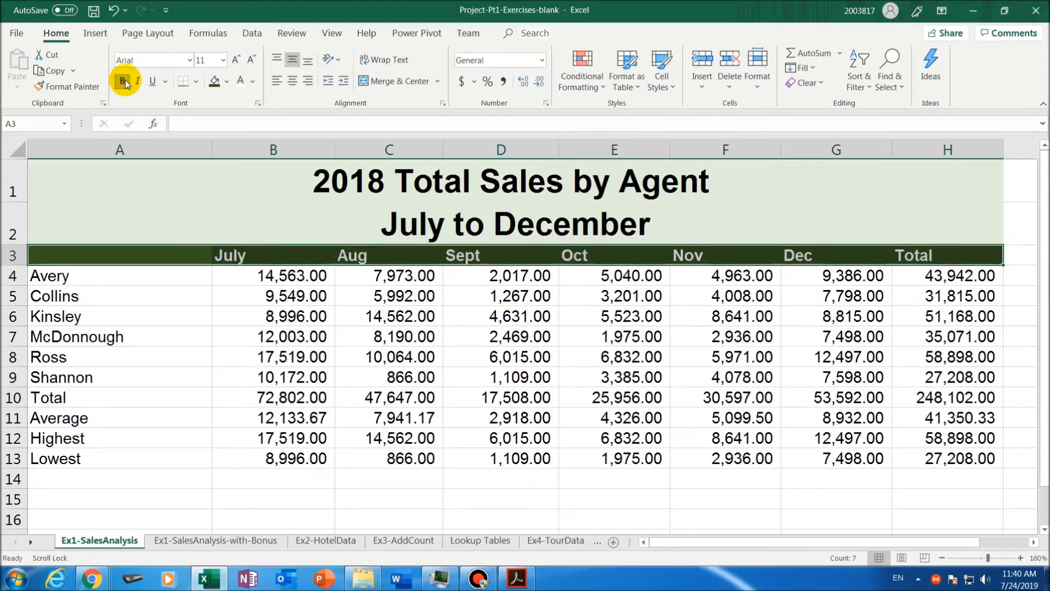
click(278, 378)
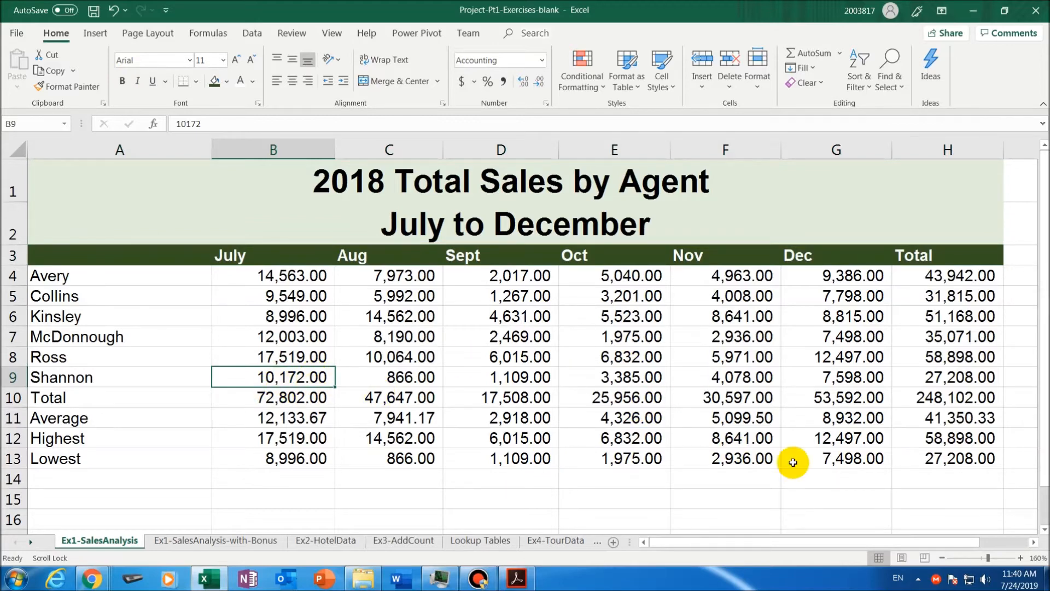
scroll(1042, 342, down, 1)
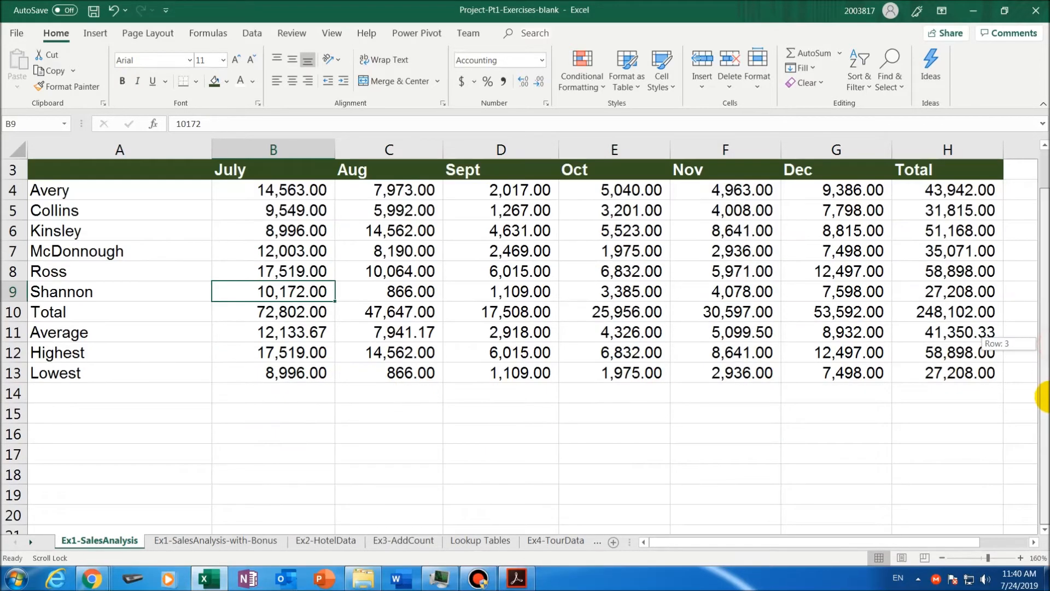
scroll(1038, 342, up, 1)
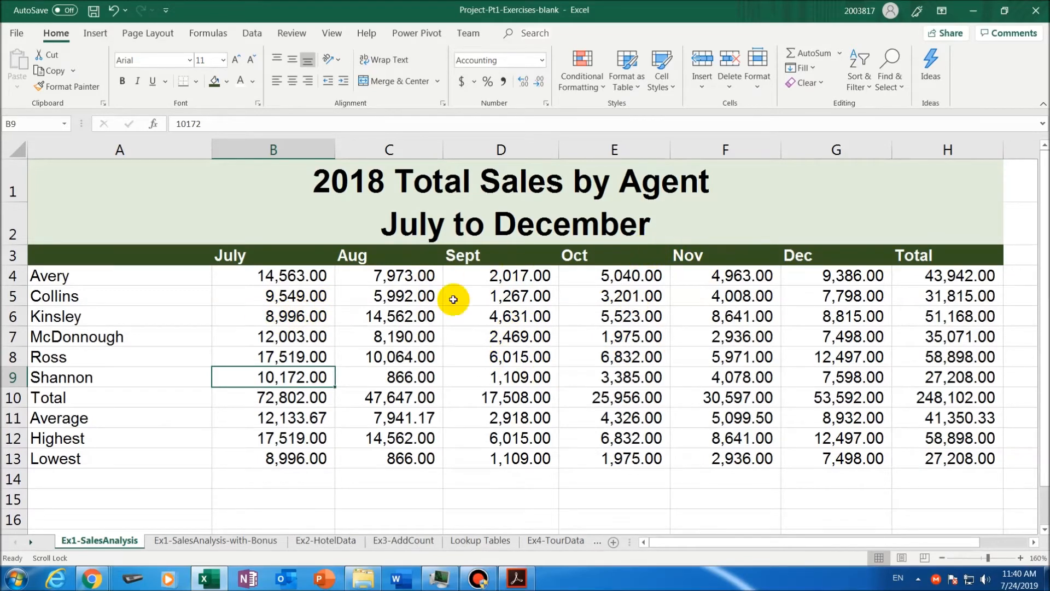
Check the table borders in Ex1-SalesAnalysis.pdf in Acrobat, and add a top border to the Total row A10:H10 in Excel
click(517, 578)
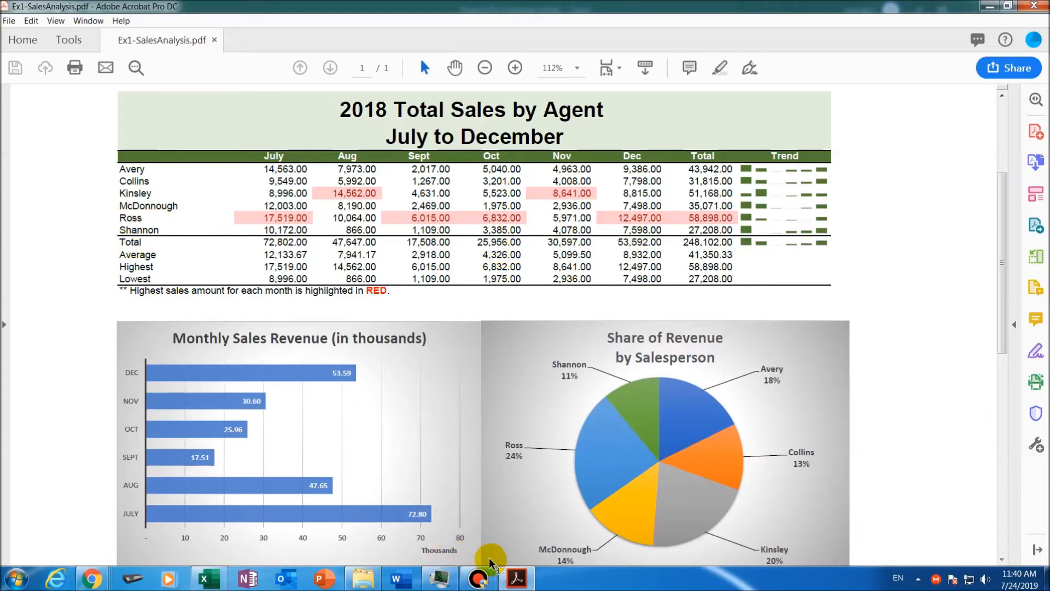
click(220, 580)
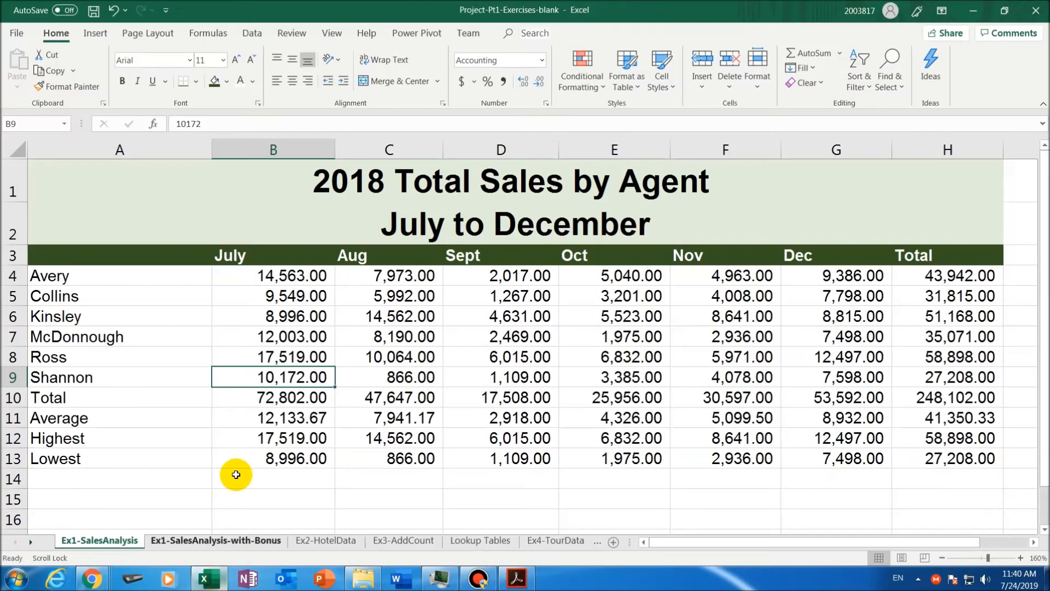
click(66, 399)
drag(141, 400, 656, 398)
drag(921, 398, 924, 397)
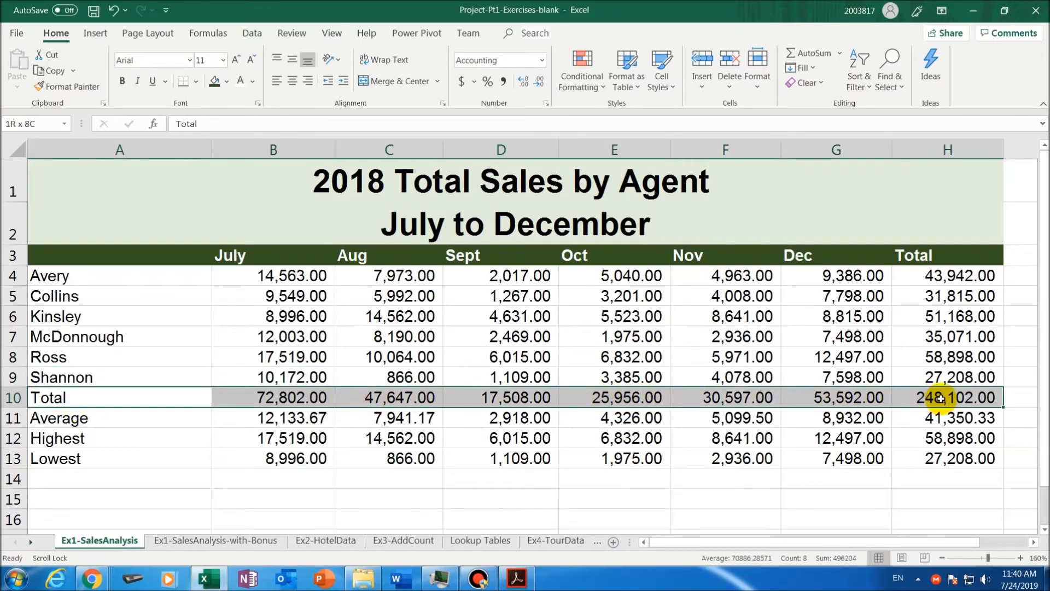
click(197, 83)
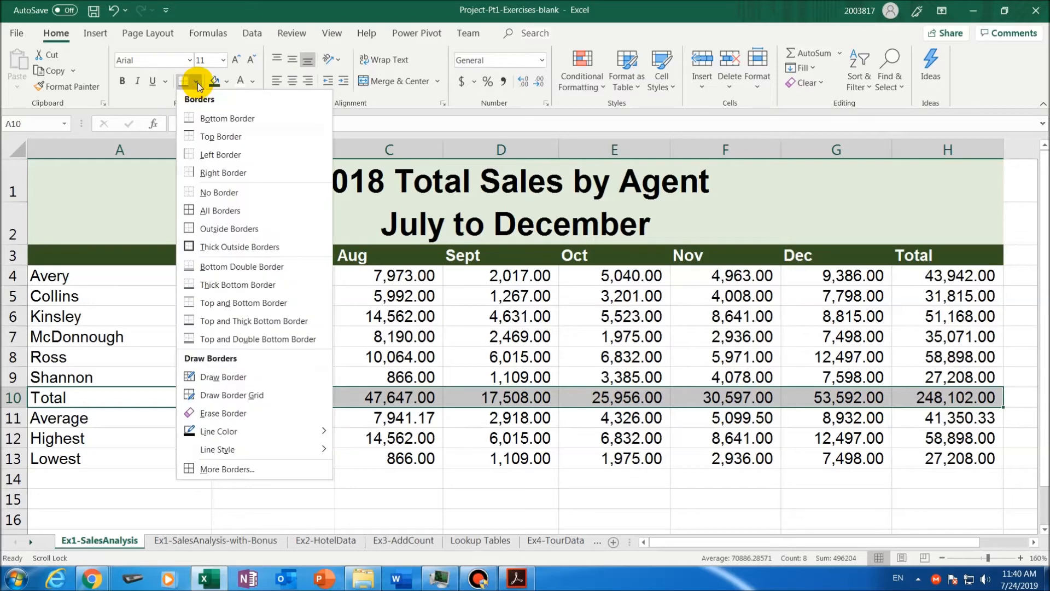
click(216, 136)
click(160, 442)
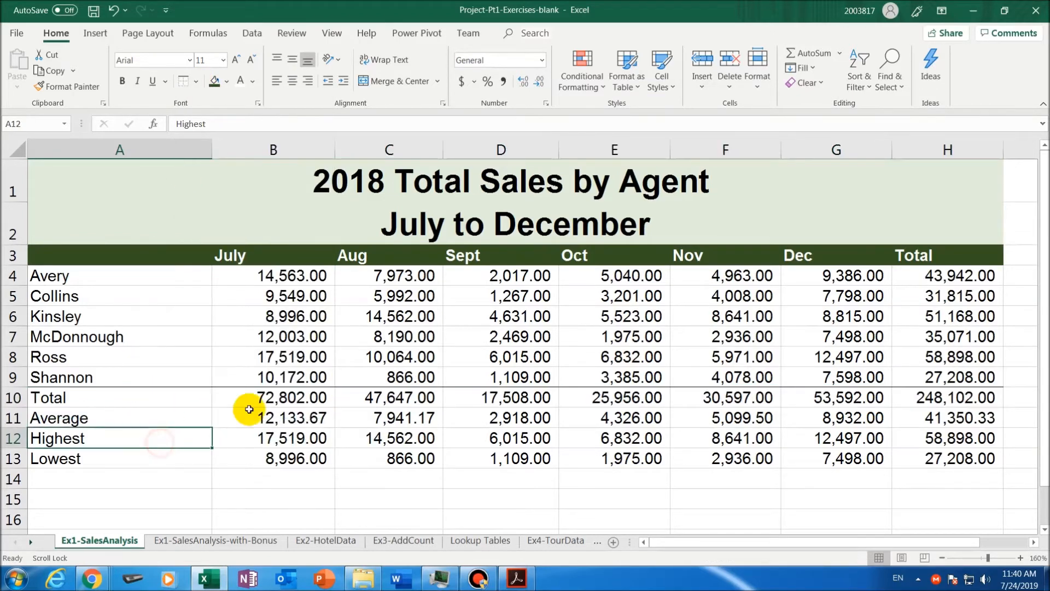
Add a bottom border to the Lowest row, A13:H13
drag(110, 459, 918, 452)
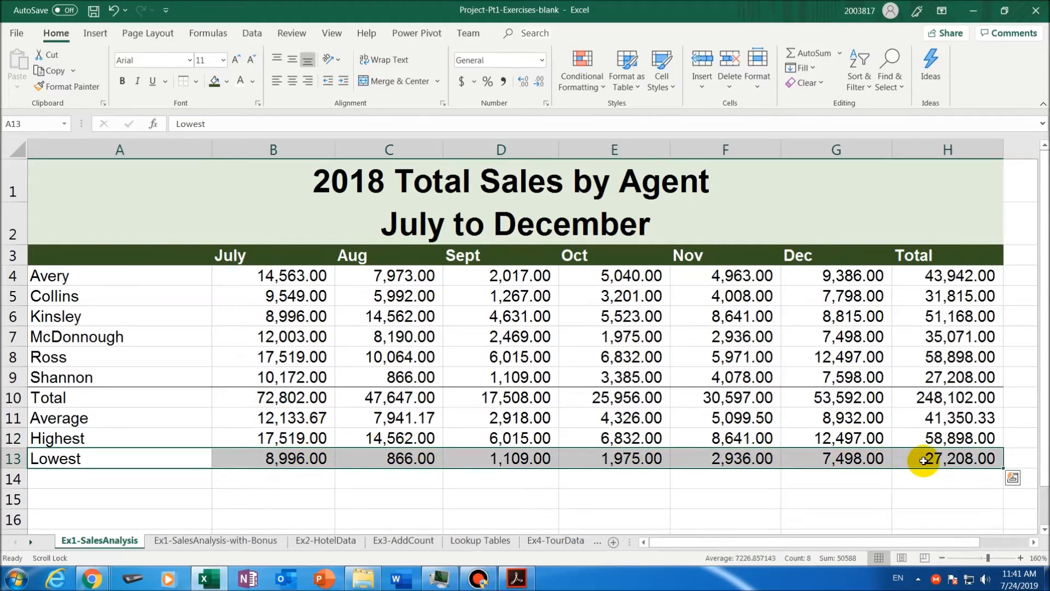
click(196, 82)
click(203, 119)
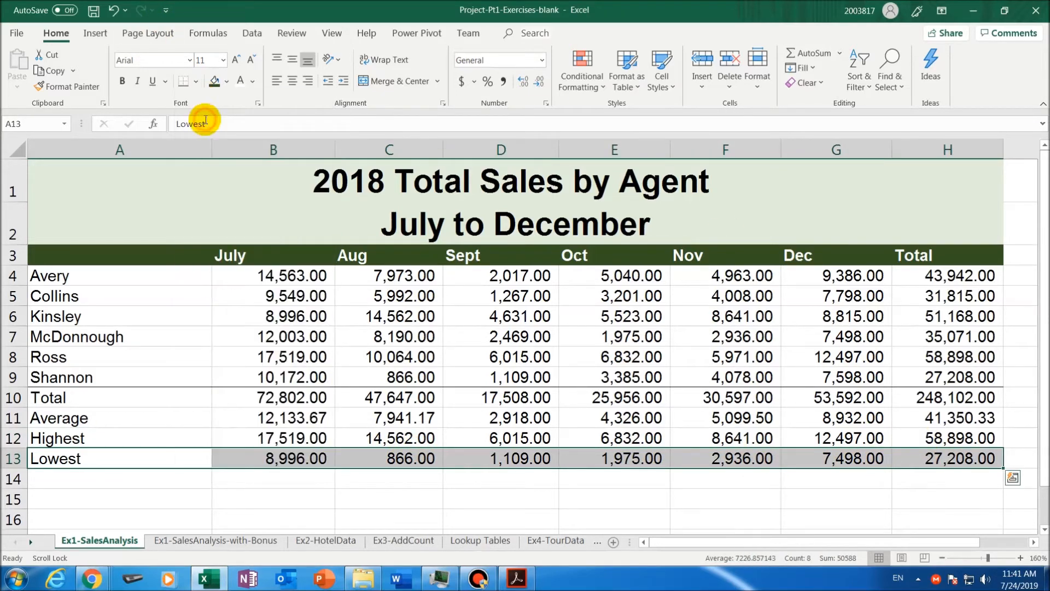
click(295, 329)
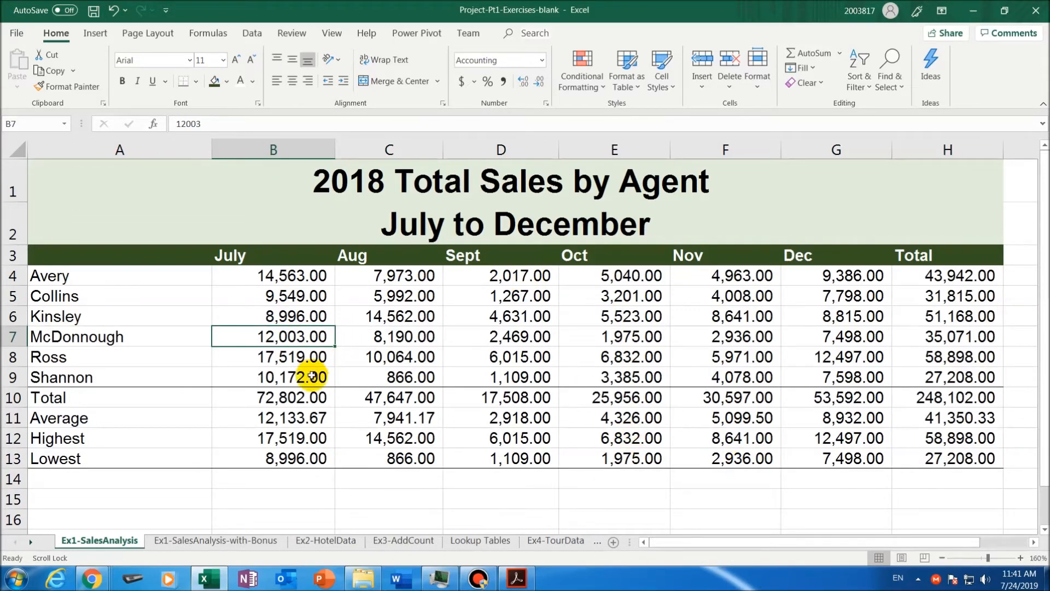
Check the highlighting in the PDF in Acrobat, and in Excel format the top 1 item of B4:B9 with Light Red Fill with Dark Red Text
click(517, 578)
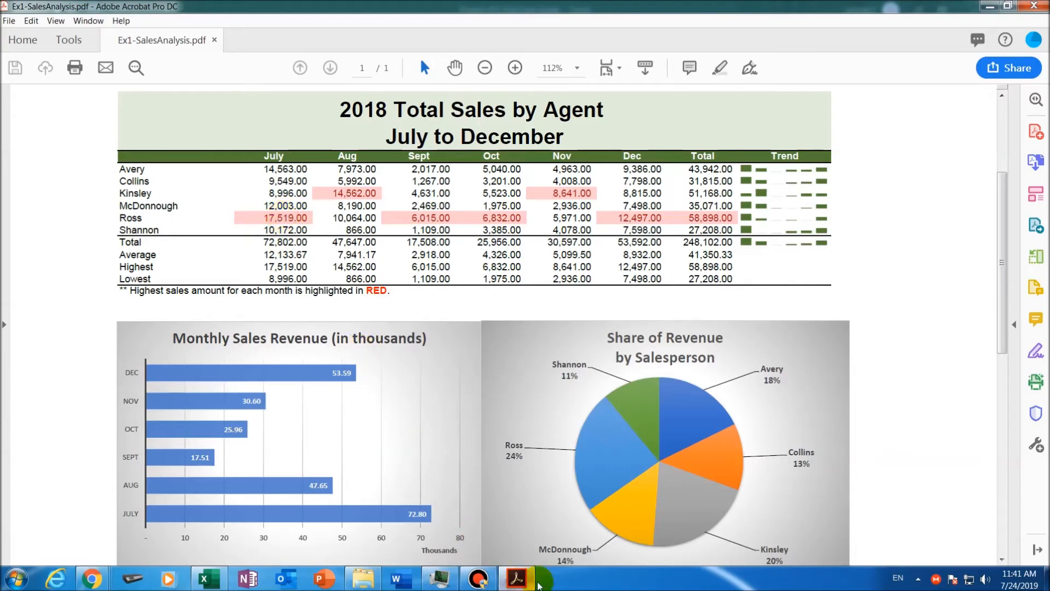
click(210, 578)
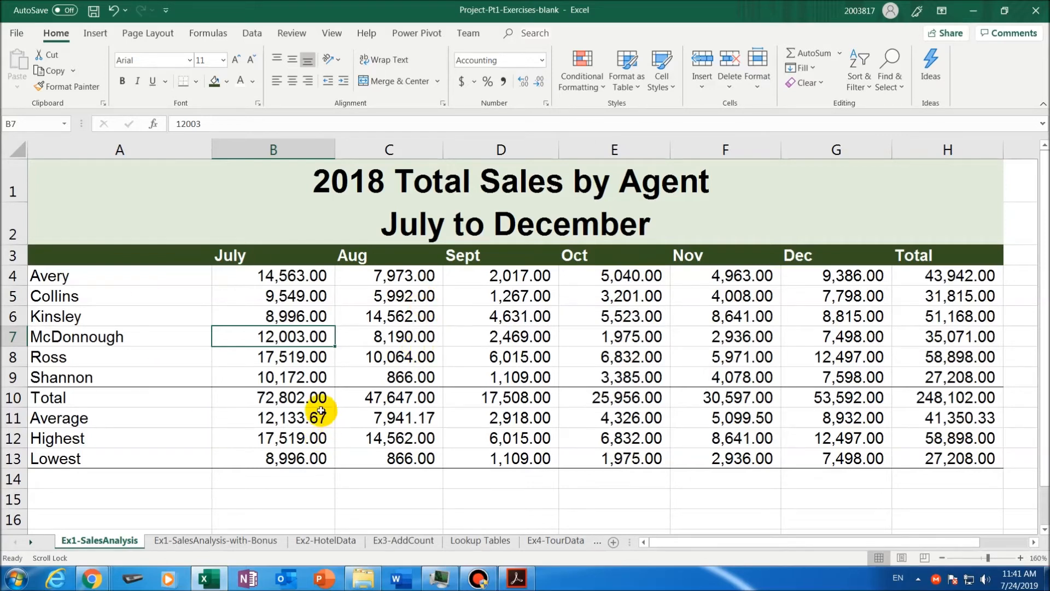
drag(282, 275, 281, 376)
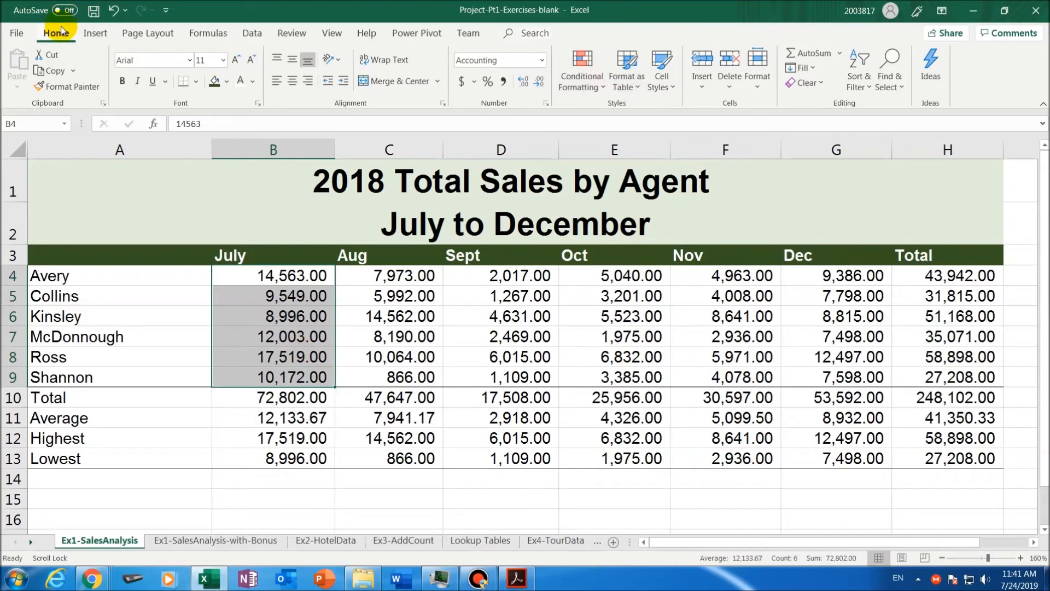
click(603, 89)
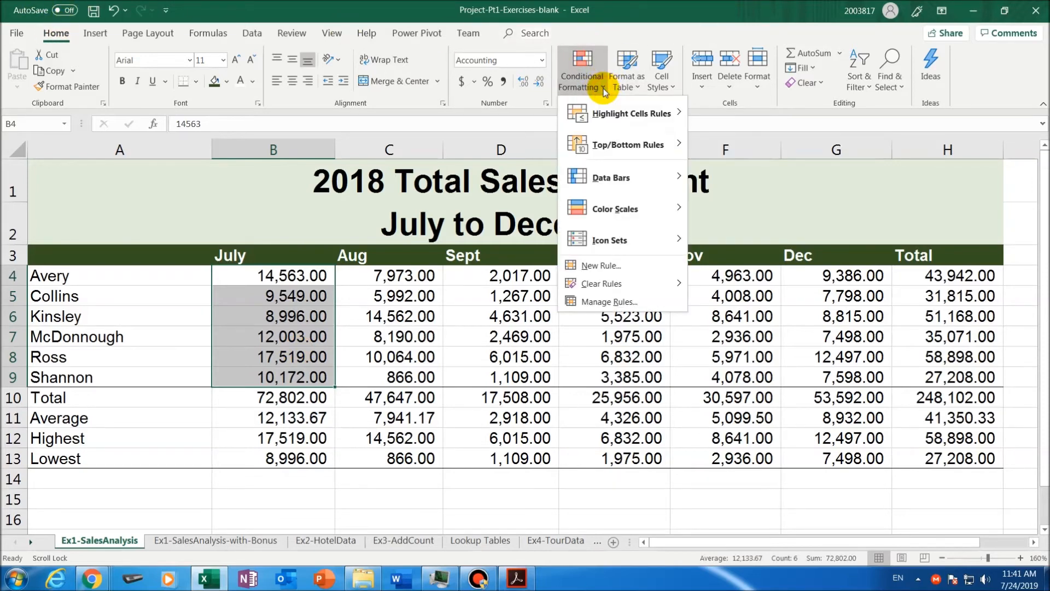
mouse_move(616, 118)
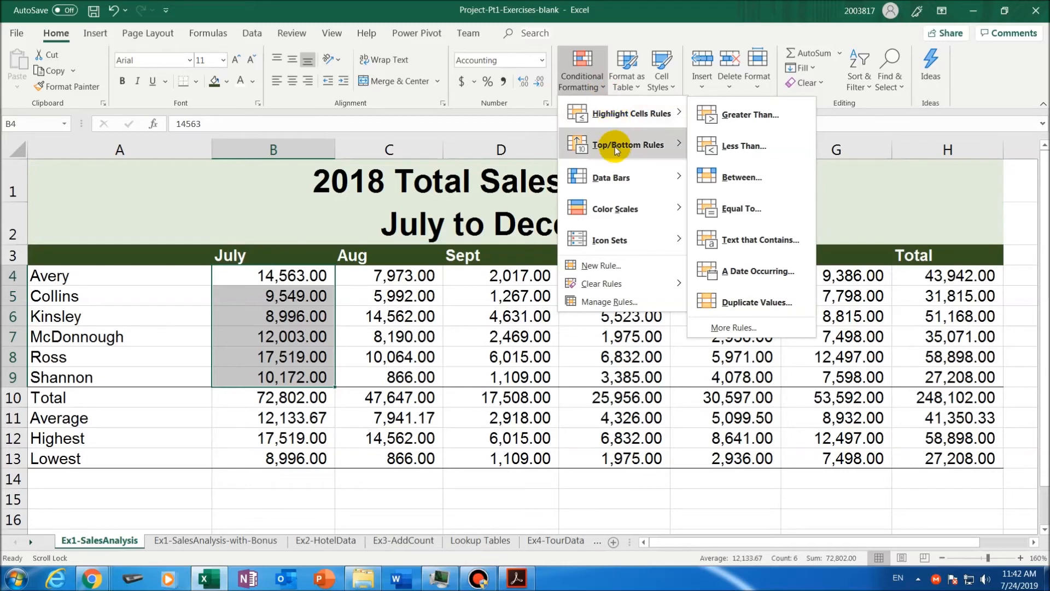
mouse_move(615, 148)
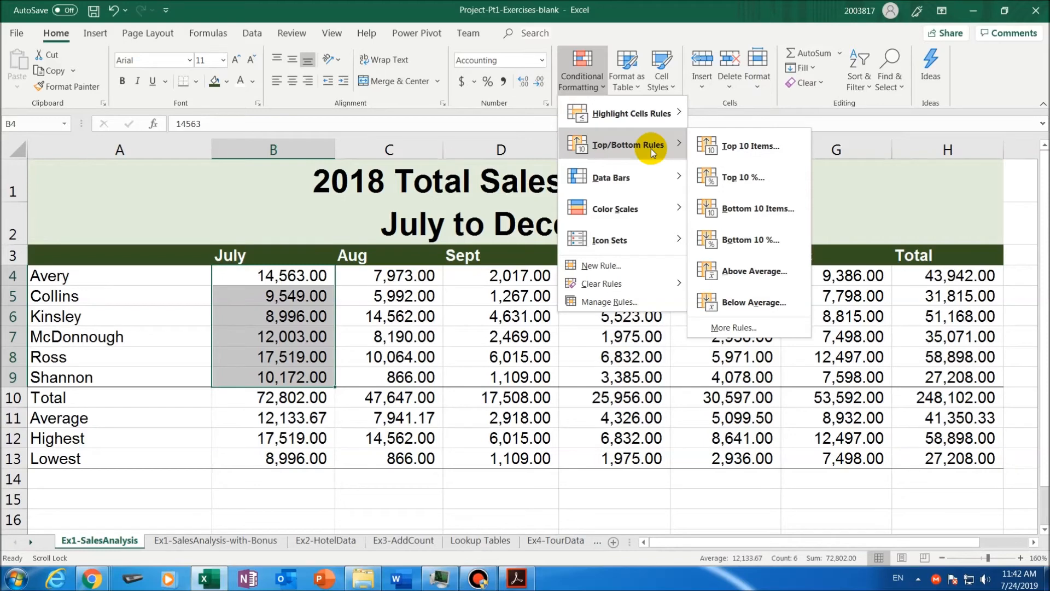
click(759, 147)
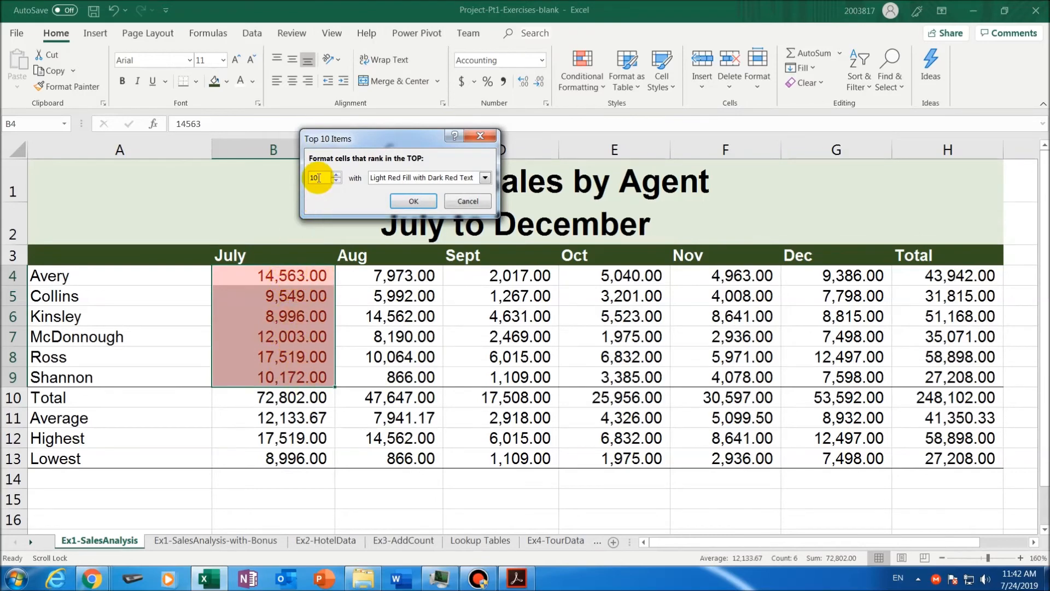
drag(319, 178, 292, 177)
text(1)
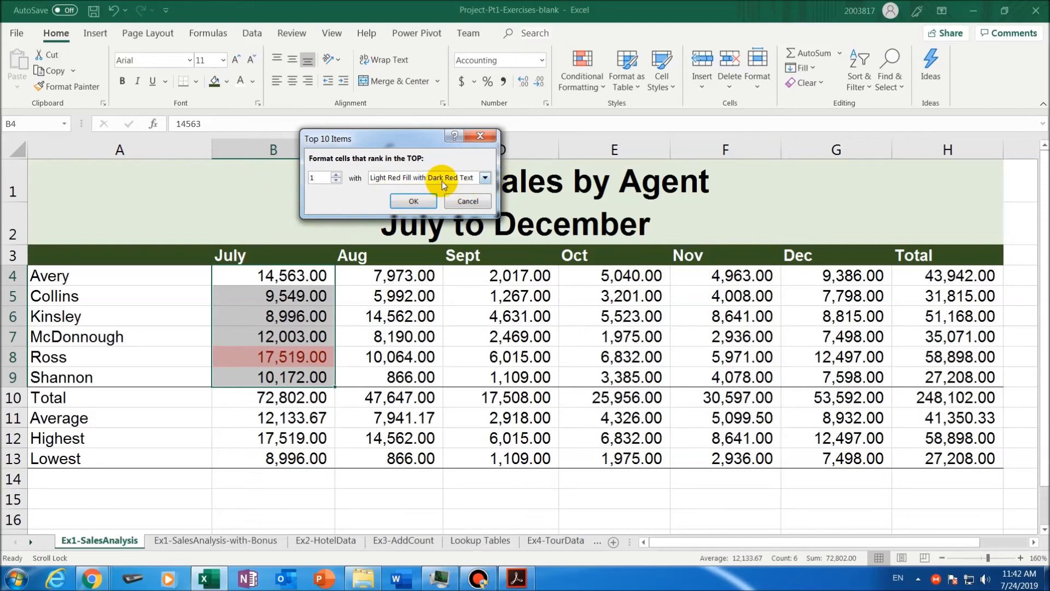
click(485, 178)
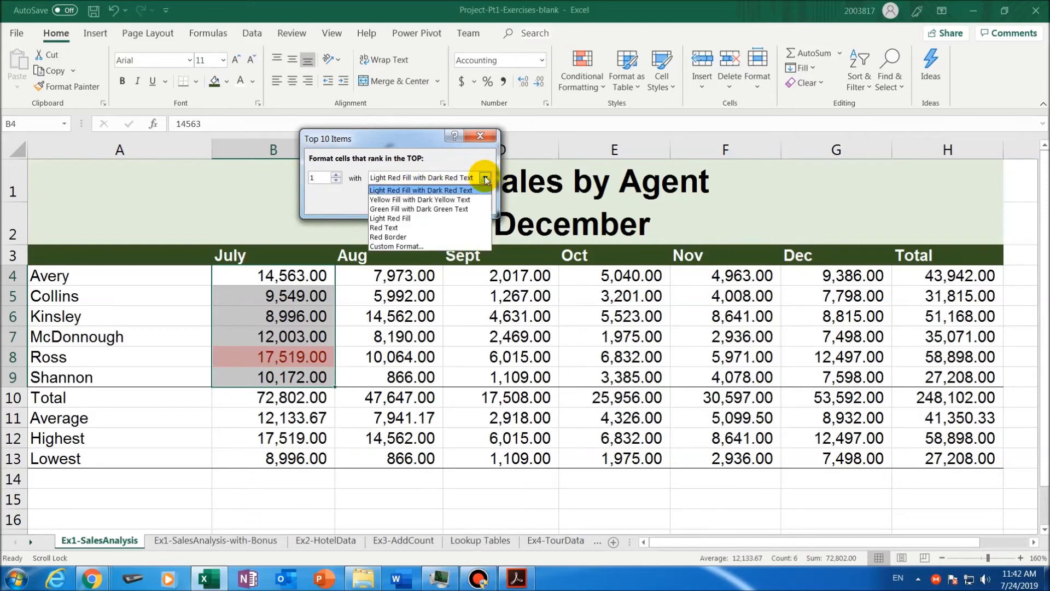
click(485, 179)
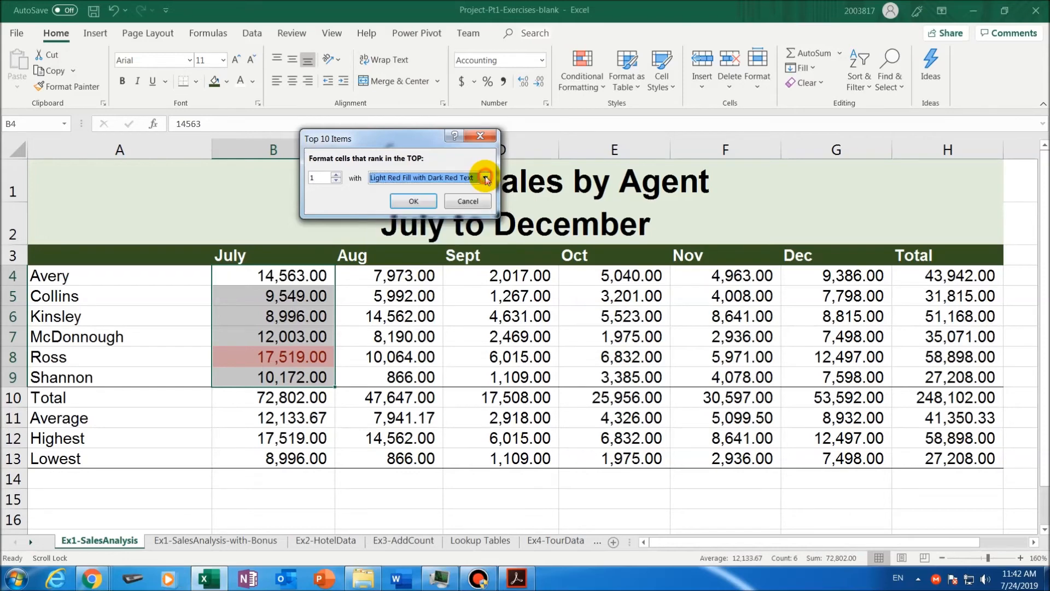
click(422, 202)
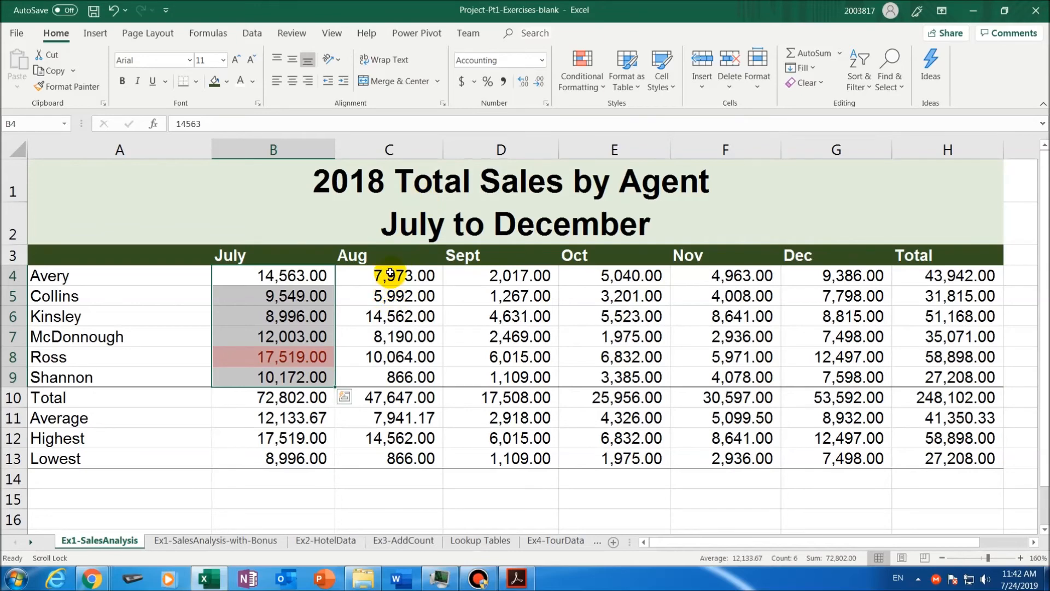
Add a Top 10 Items rule to the August sales C4:C9, set to rank 1 with Light Red Fill with Dark Red Text
drag(389, 273, 392, 377)
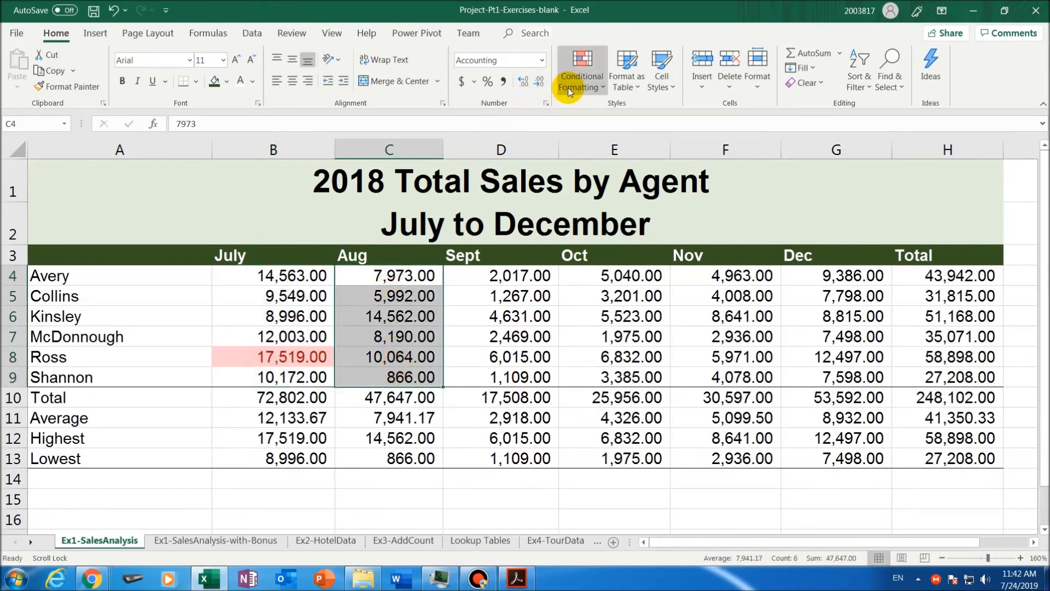
click(596, 82)
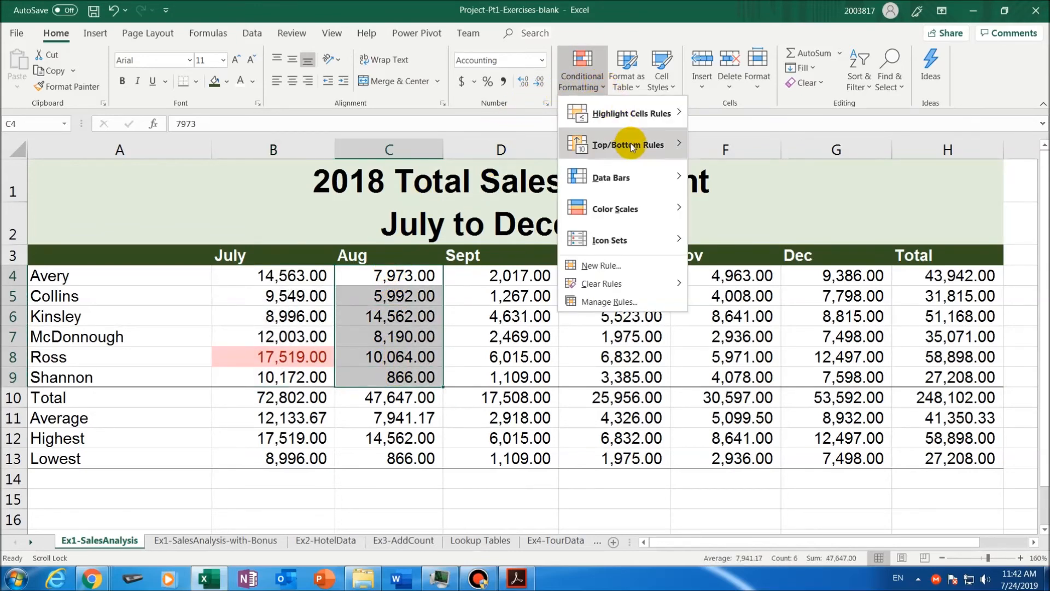
click(720, 144)
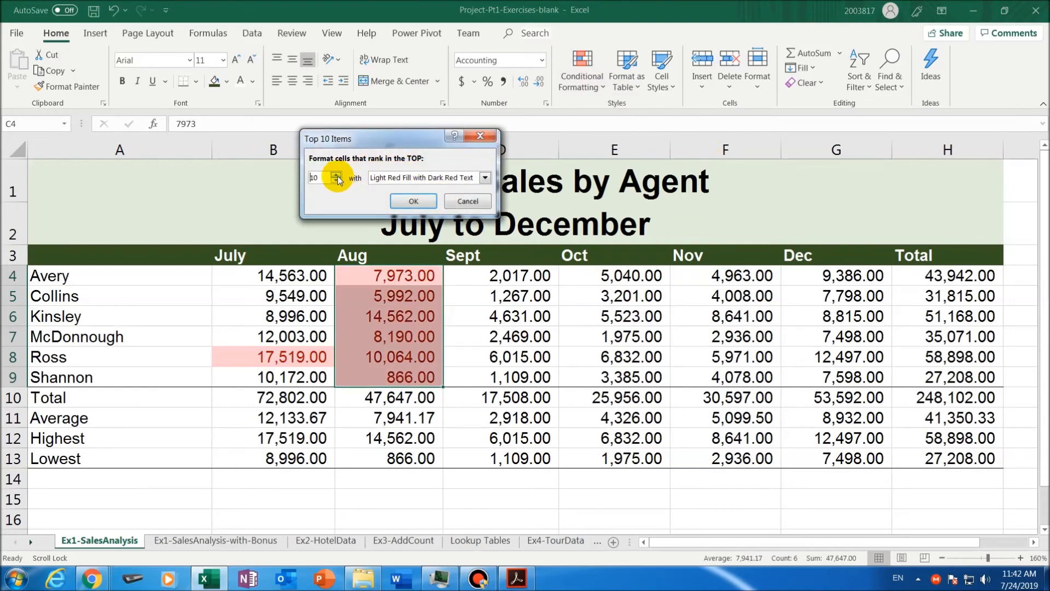
drag(320, 178, 263, 163)
text(1)
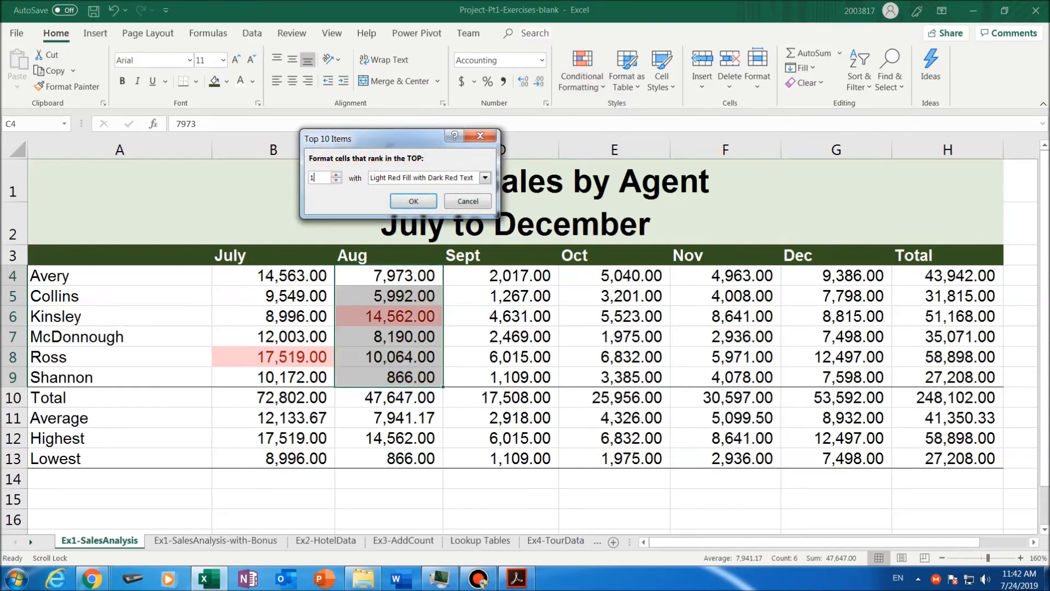
key(Return)
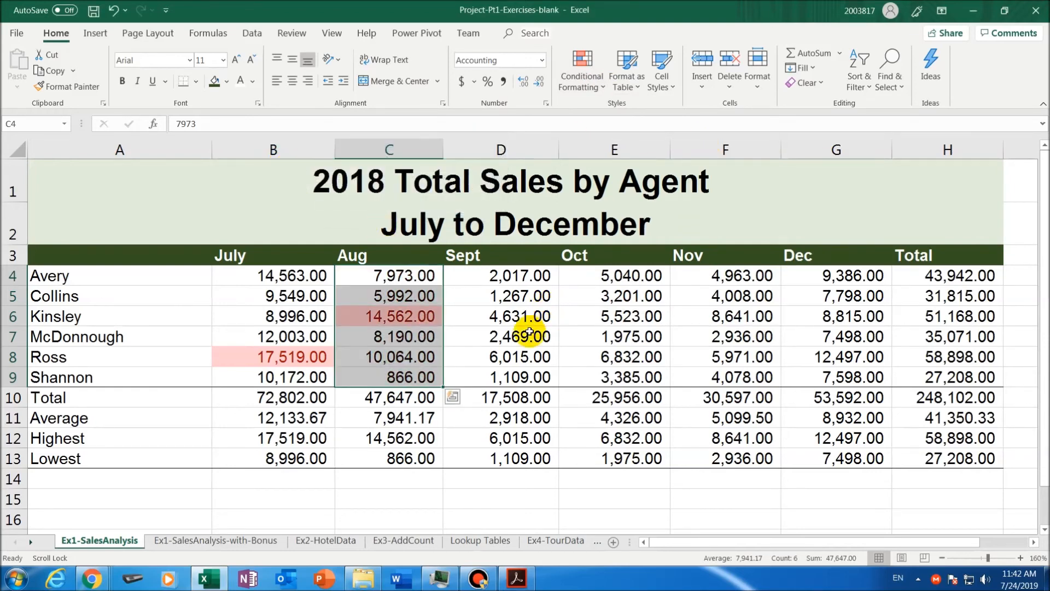
click(529, 313)
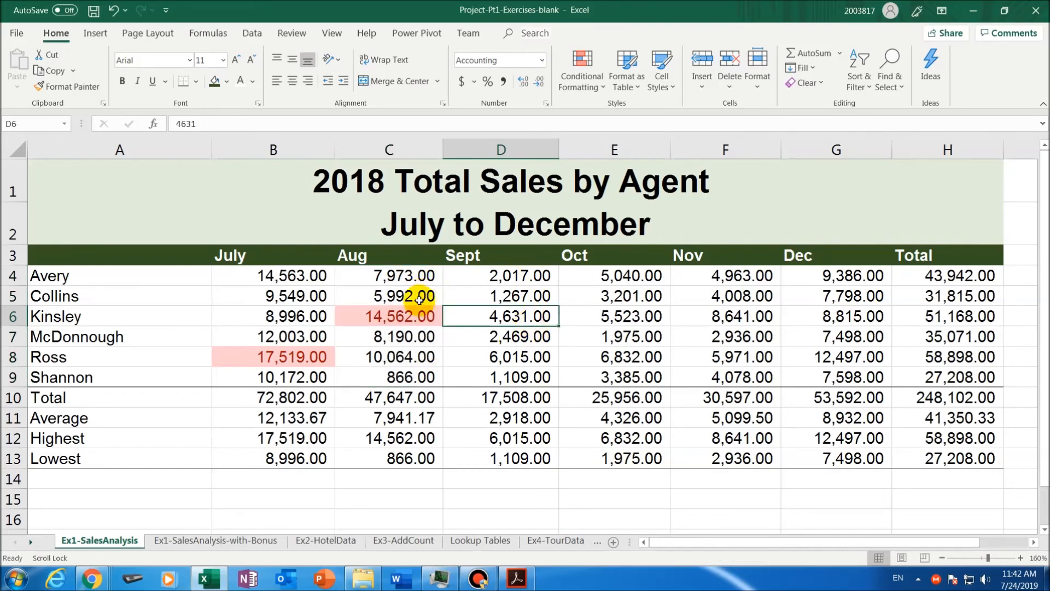
Copy the August formatting from C4:C9 to the September sales D4:D9 with Format Painter
click(382, 275)
drag(382, 275, 380, 377)
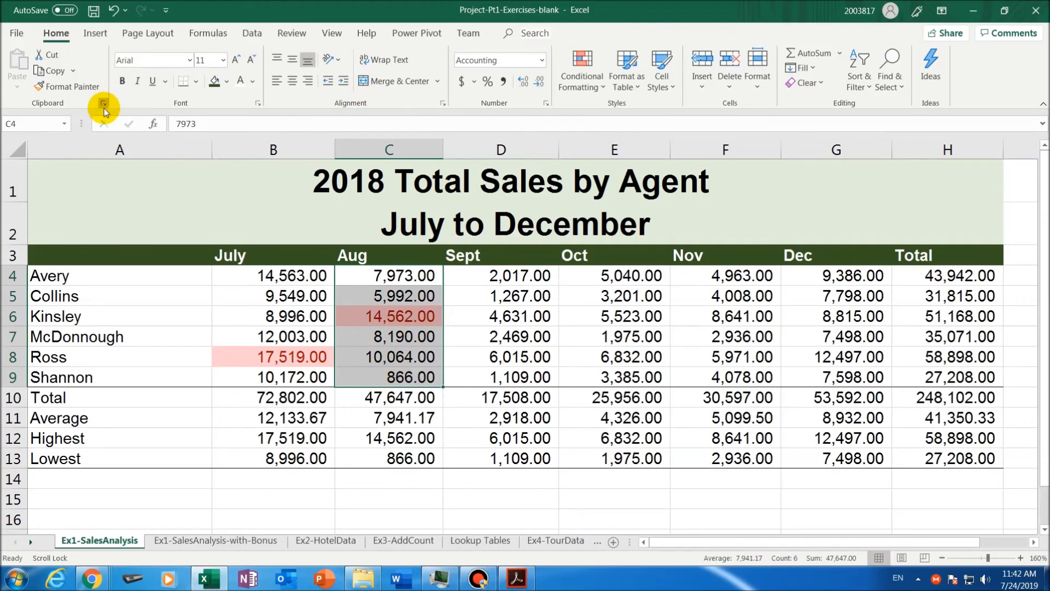
click(73, 87)
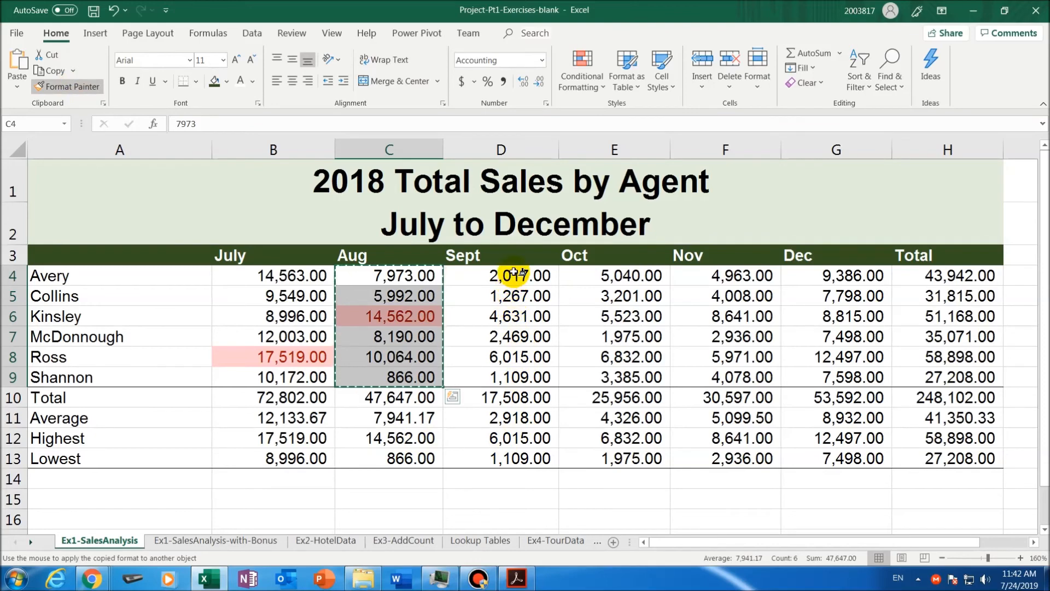
drag(514, 272, 511, 376)
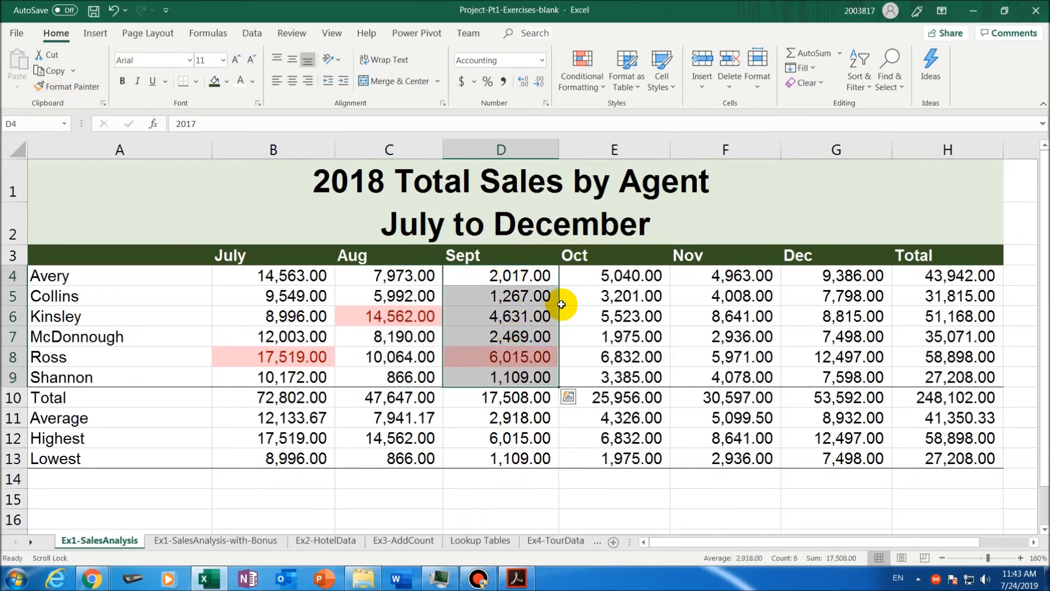
Try to continue painting the copied formatting onto the October, November and December sales in E4:G9
drag(605, 275, 603, 377)
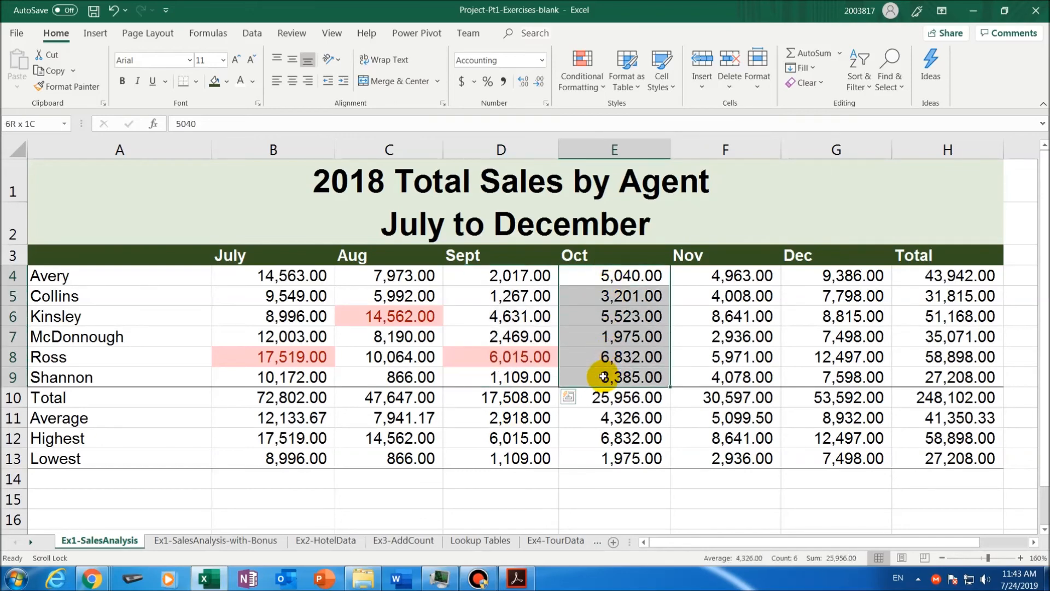
drag(727, 276, 736, 374)
drag(815, 276, 808, 377)
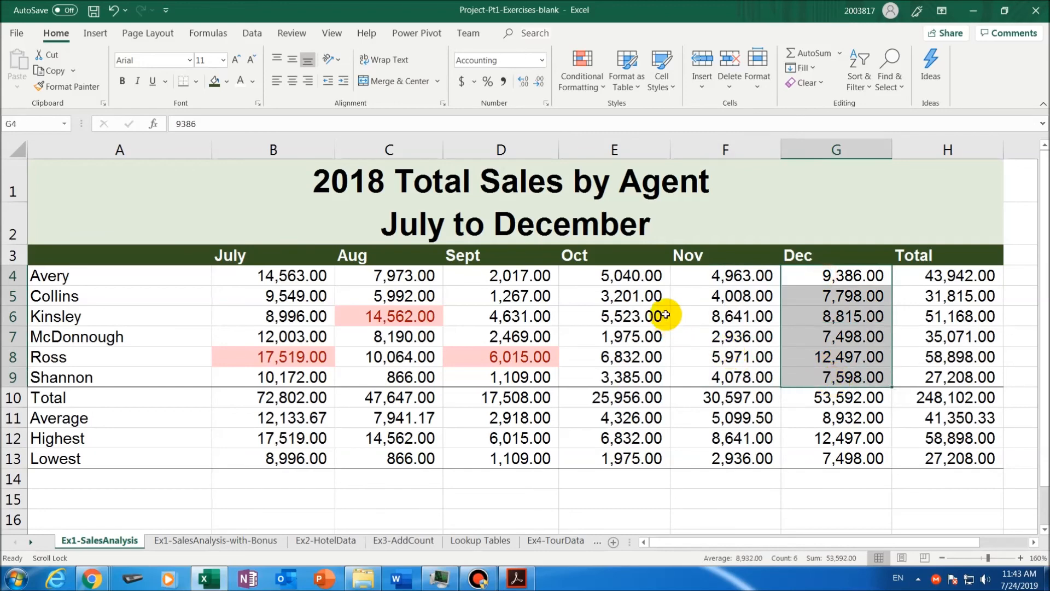
click(626, 276)
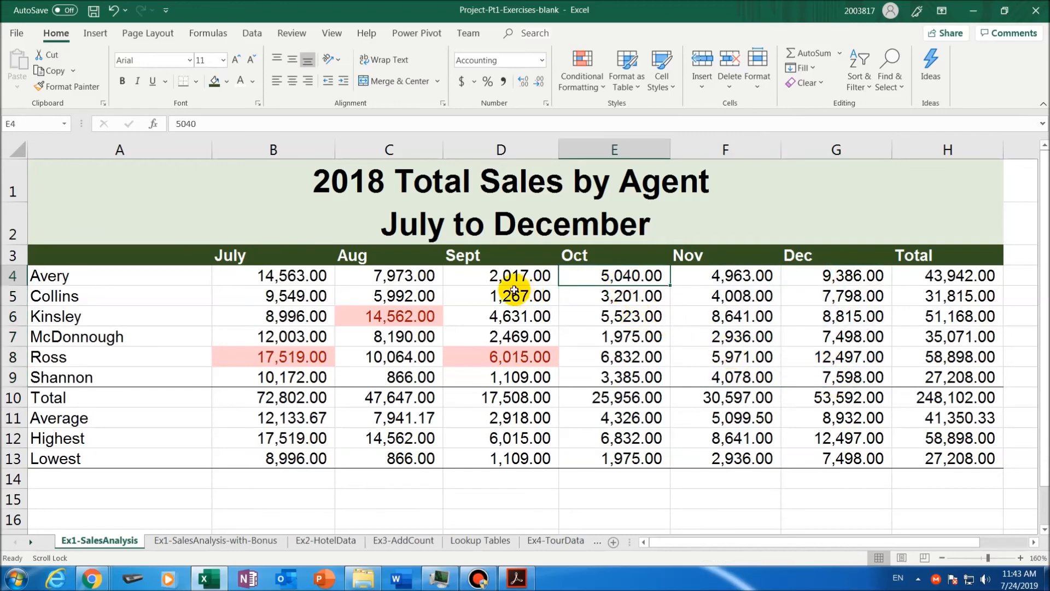
Copy the September formatting from D4:D9 with Format Painter onto E4:E9, F4:F9, G4:G9 and H4:H9, painting each column separately
drag(511, 274, 509, 375)
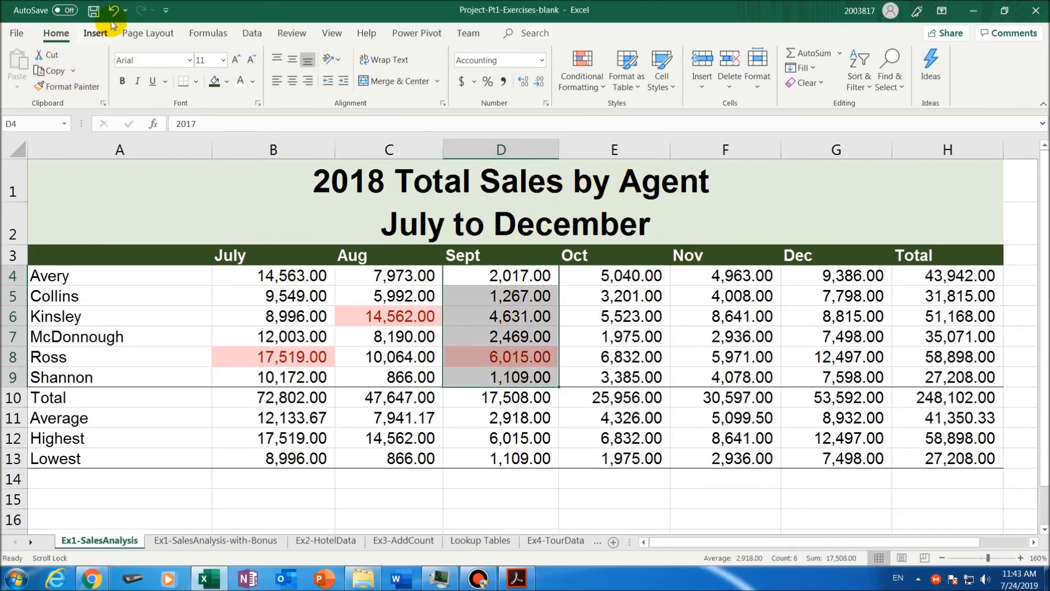
click(77, 88)
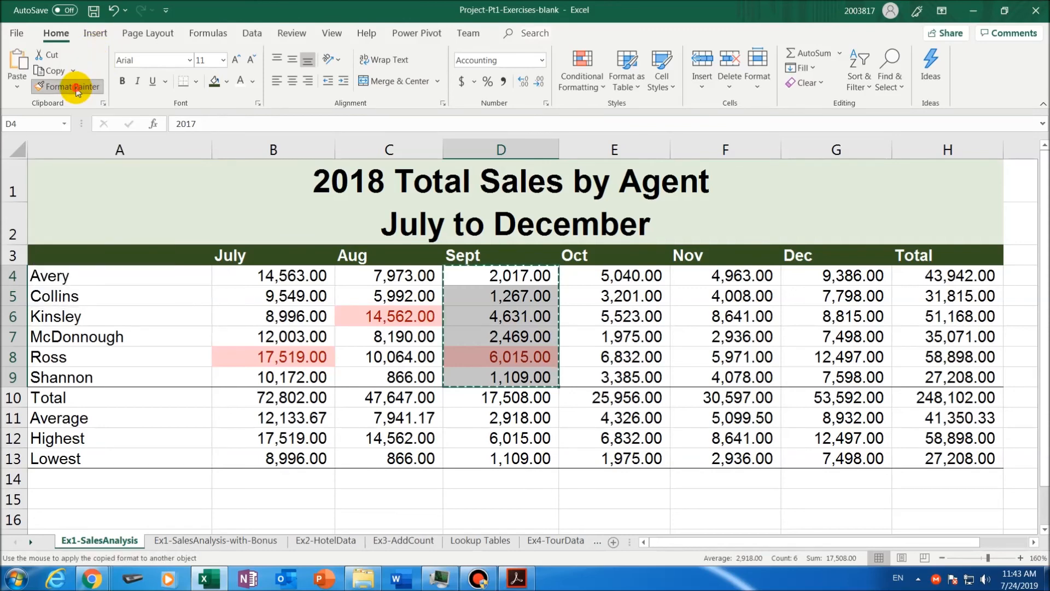
drag(618, 273, 624, 366)
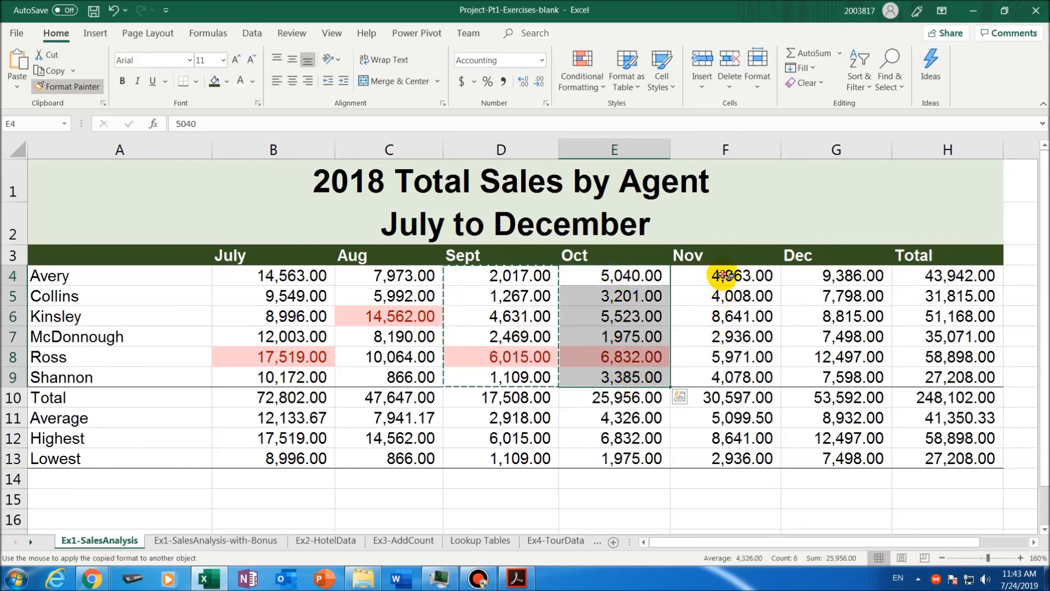
drag(721, 274, 732, 376)
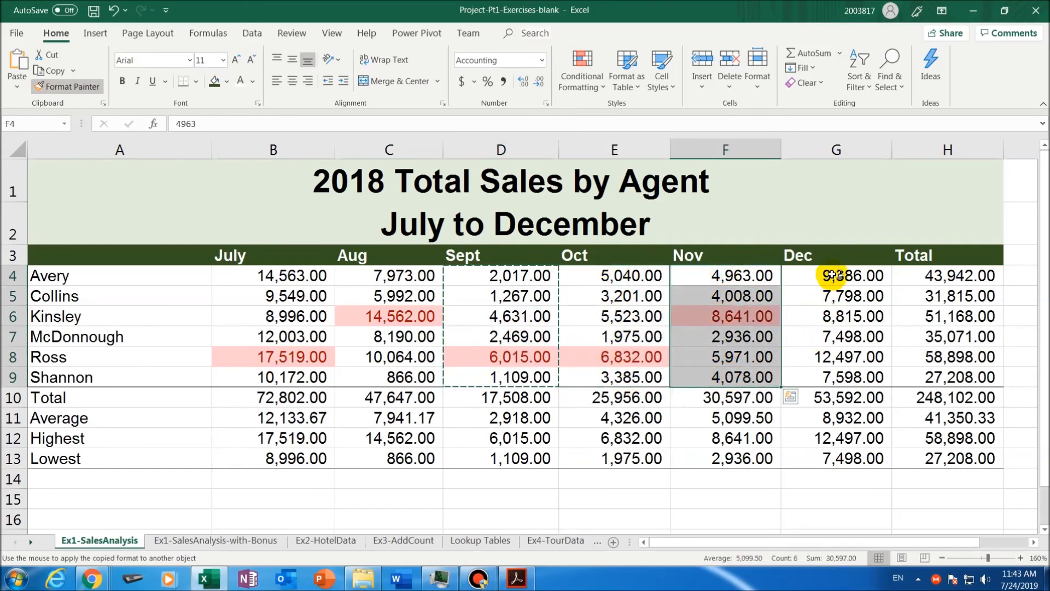
drag(832, 273, 840, 378)
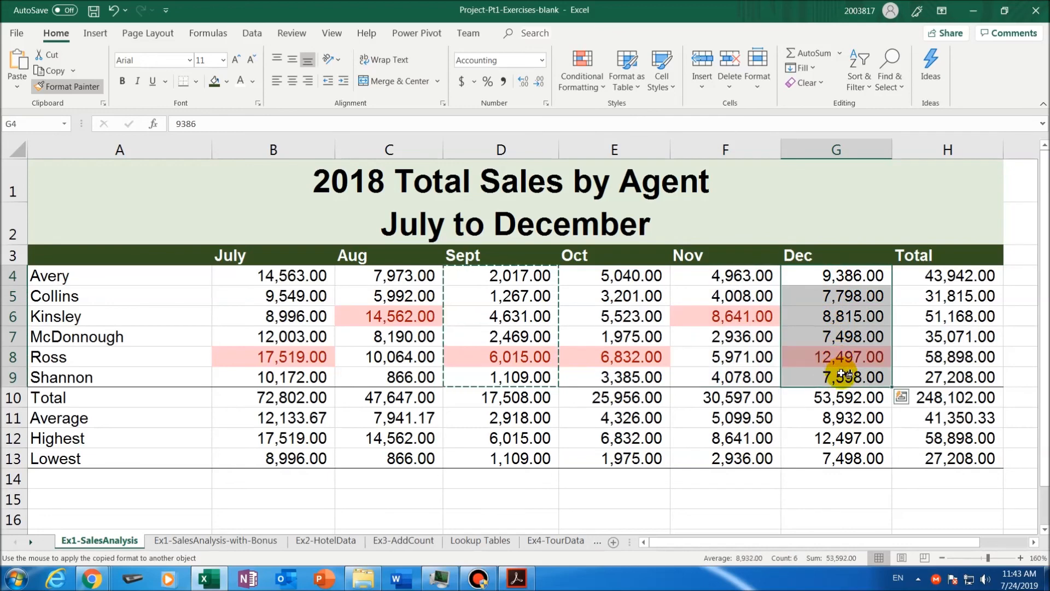
drag(962, 274, 965, 376)
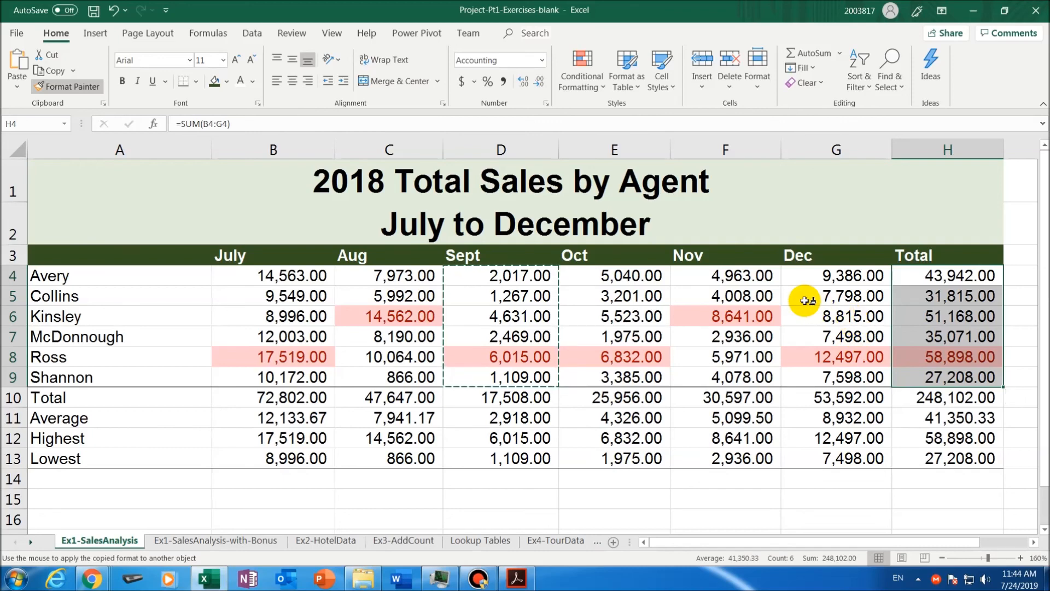
key(Escape)
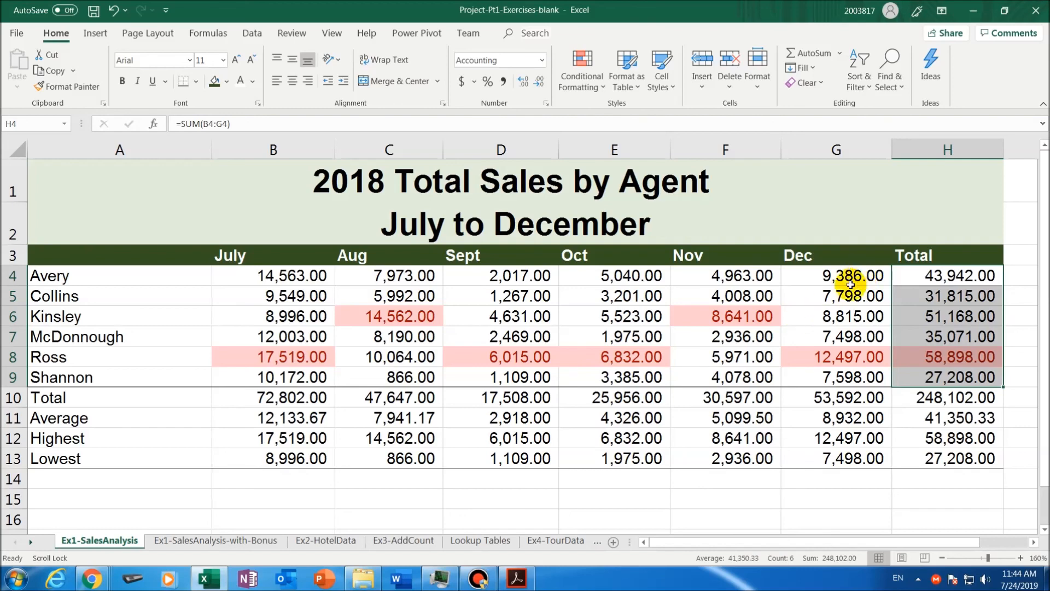
click(831, 275)
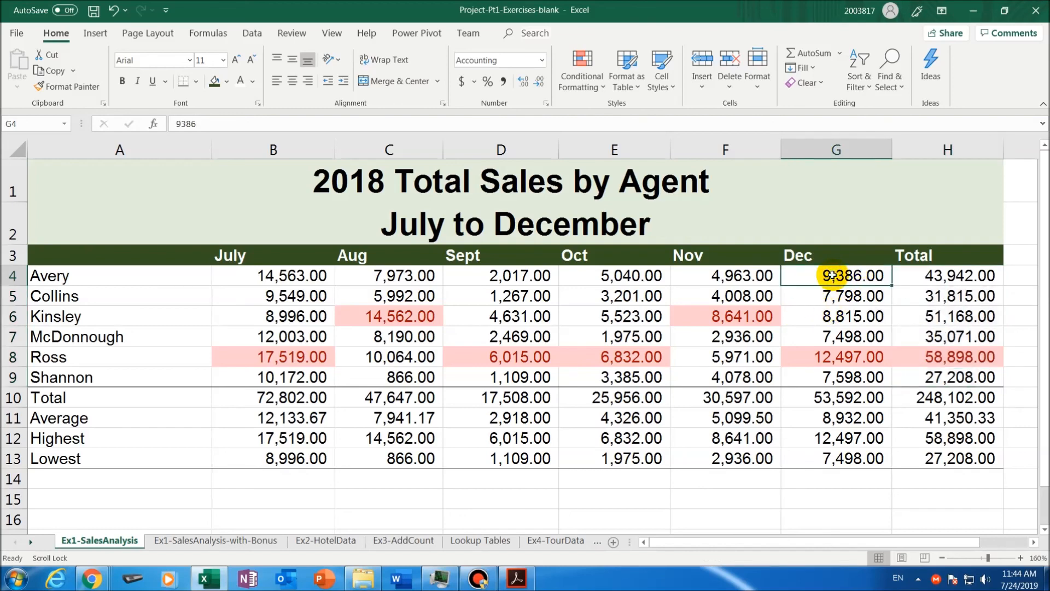